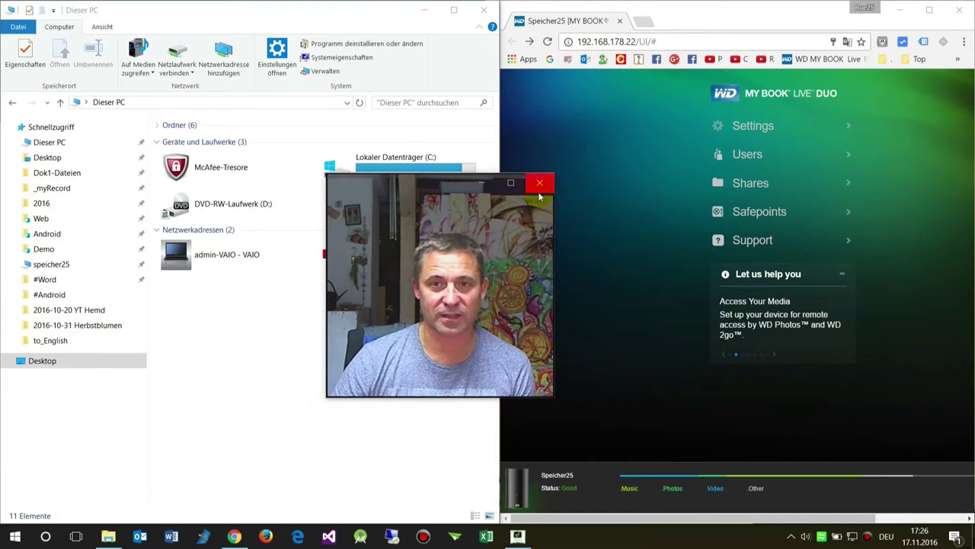
# Bring the 'Dieser PC' Explorer window to the front beside the NAS dashboard.
pyautogui.moveTo(434, 177); pyautogui.dragTo(928, 309)
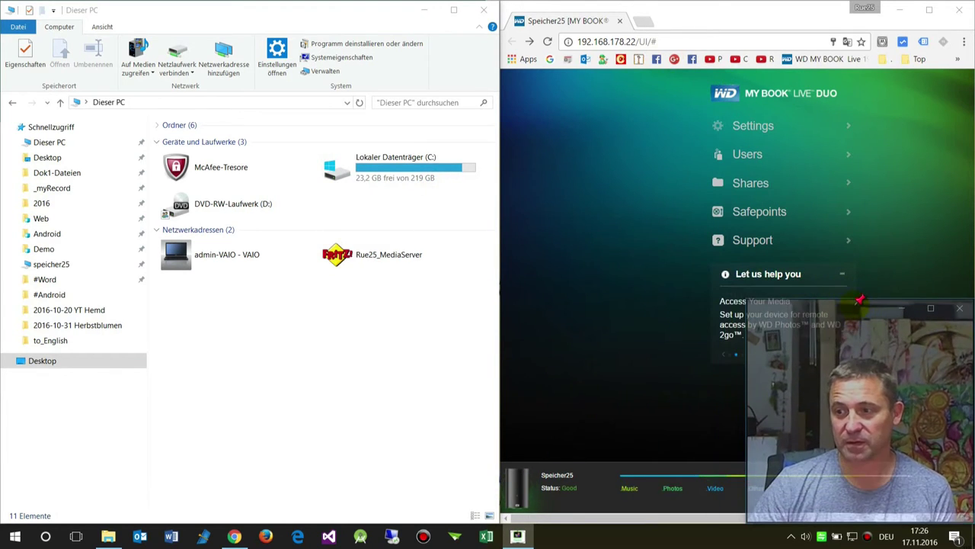
pyautogui.click(928, 309)
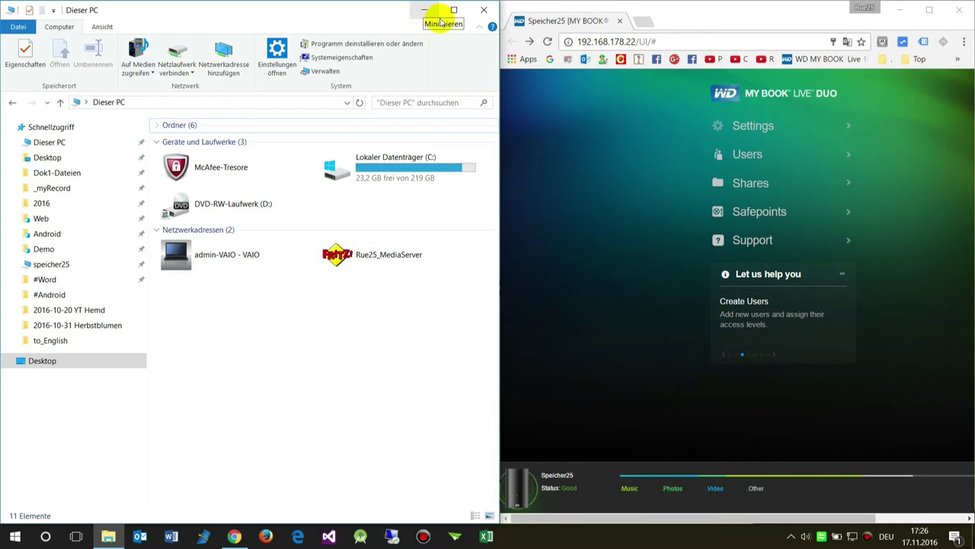
# Minimize This PC, load the My Book Live dashboard in a widened browser, and go to Users.
pyautogui.click(424, 9)
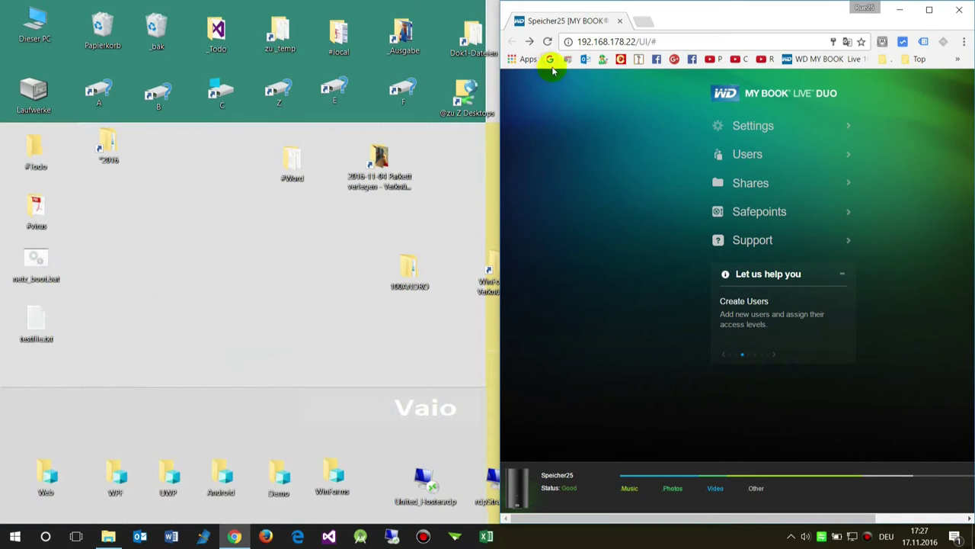
pyautogui.click(827, 58)
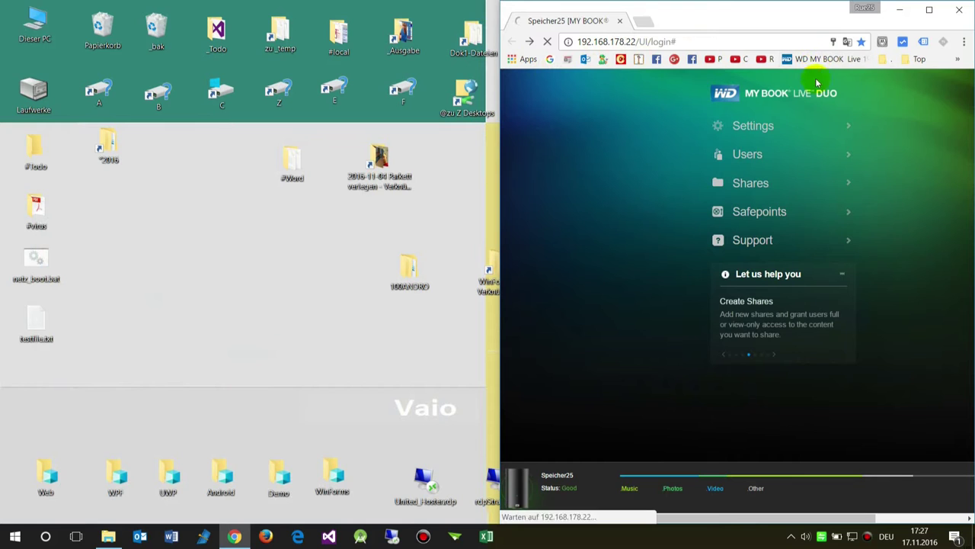
pyautogui.moveTo(746, 9); pyautogui.dragTo(474, 30)
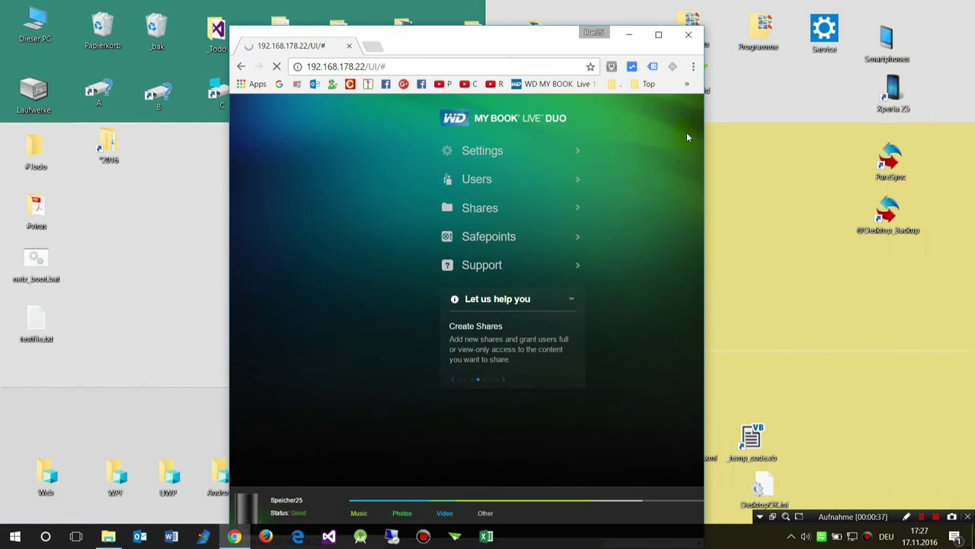
pyautogui.moveTo(705, 130); pyautogui.dragTo(971, 126)
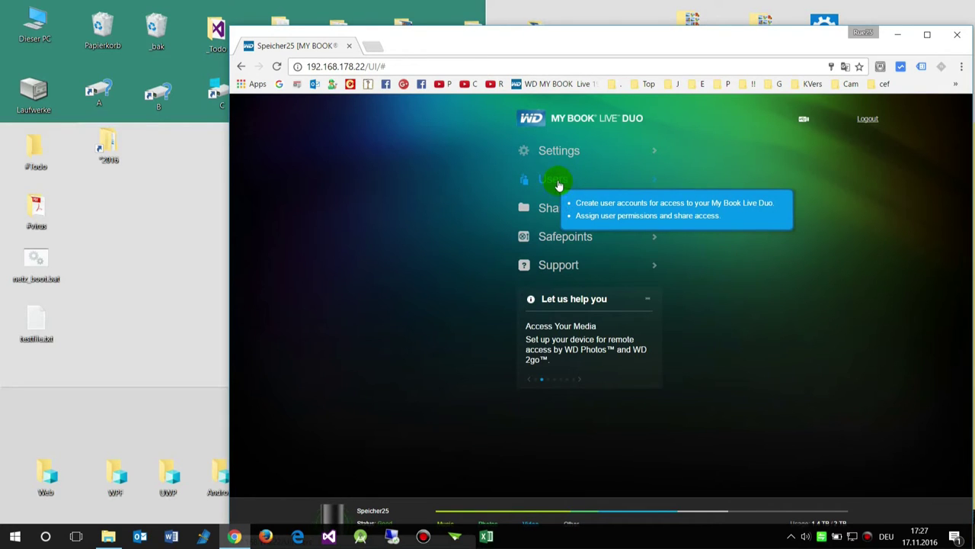
pyautogui.click(559, 183)
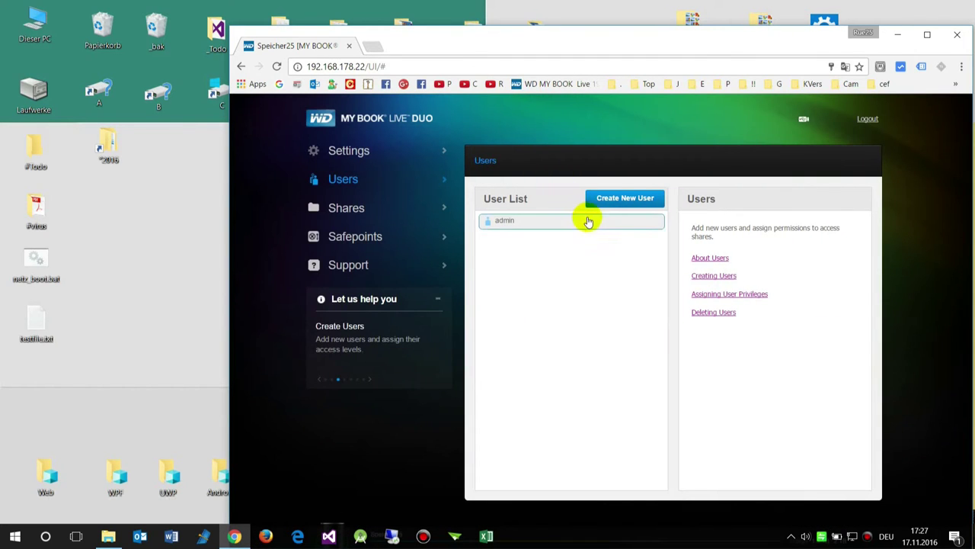
# Create user 'abc', enter and confirm its password, and save the account.
pyautogui.click(609, 204)
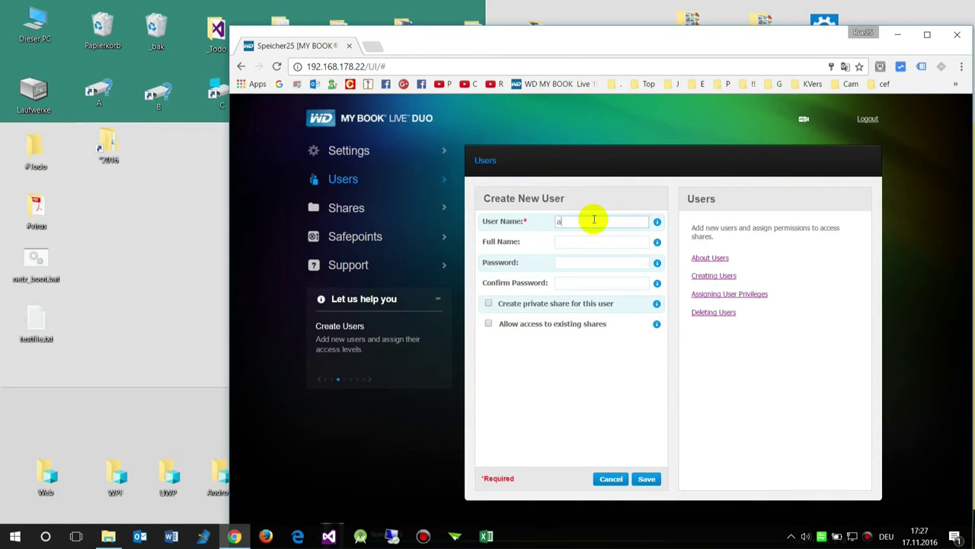
pyautogui.write('abc')
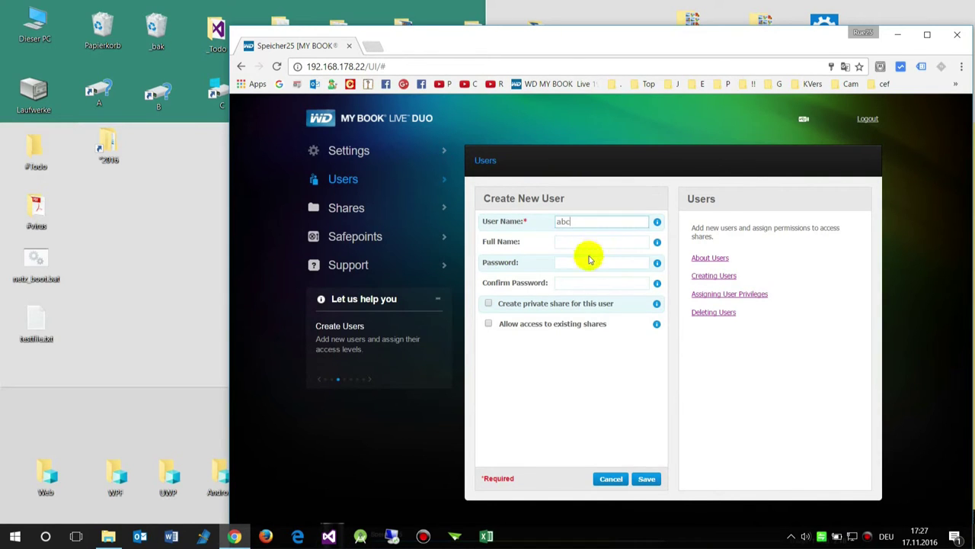
pyautogui.click(587, 263)
pyautogui.write('abc')
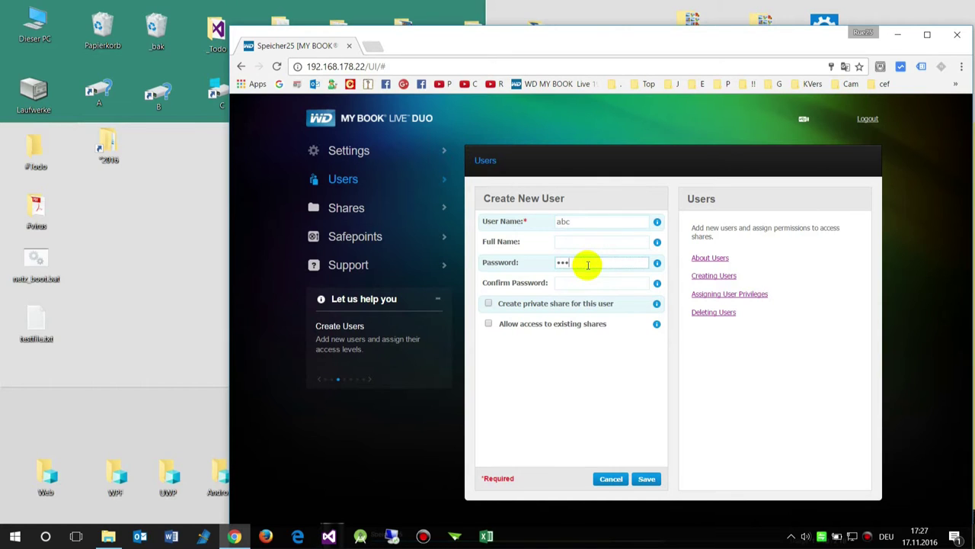
pyautogui.click(572, 283)
pyautogui.write('a')
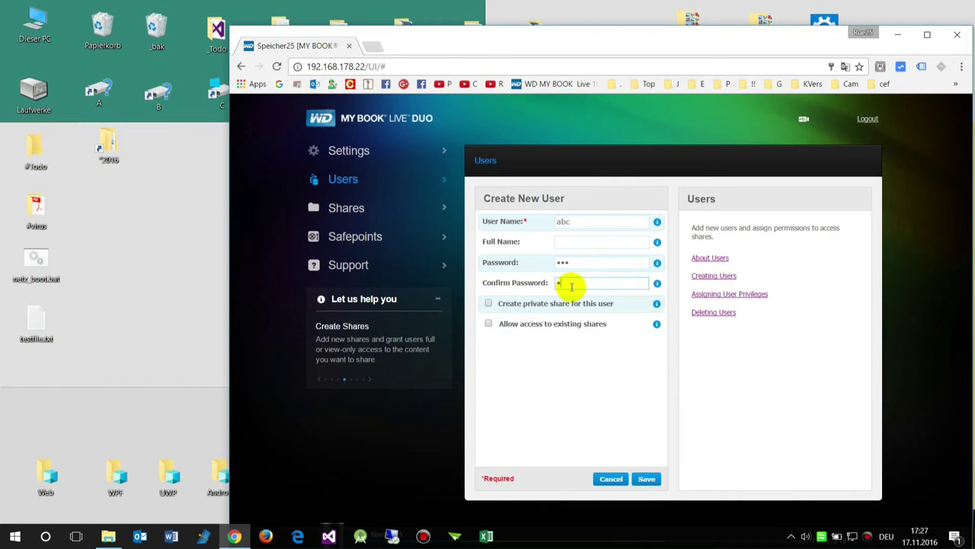
pyautogui.write('bc')
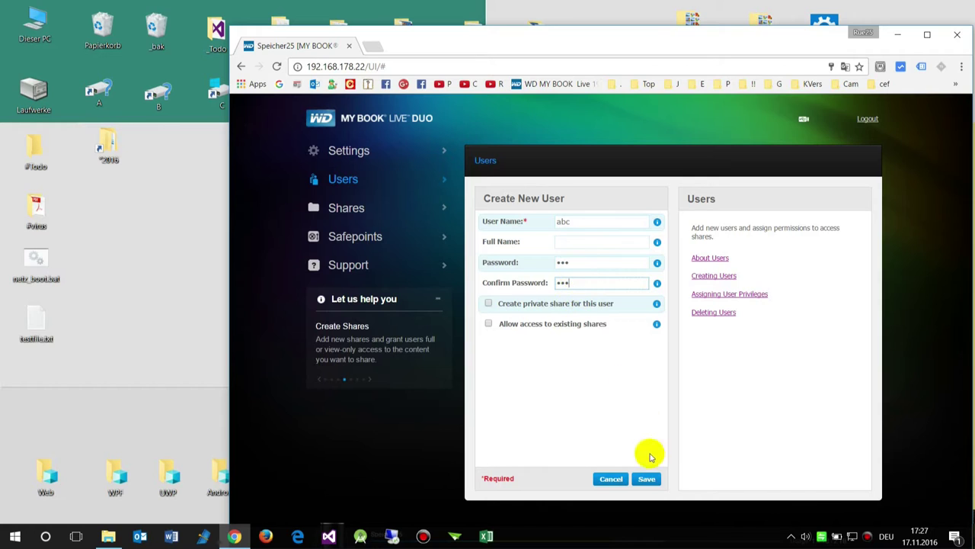
pyautogui.click(647, 479)
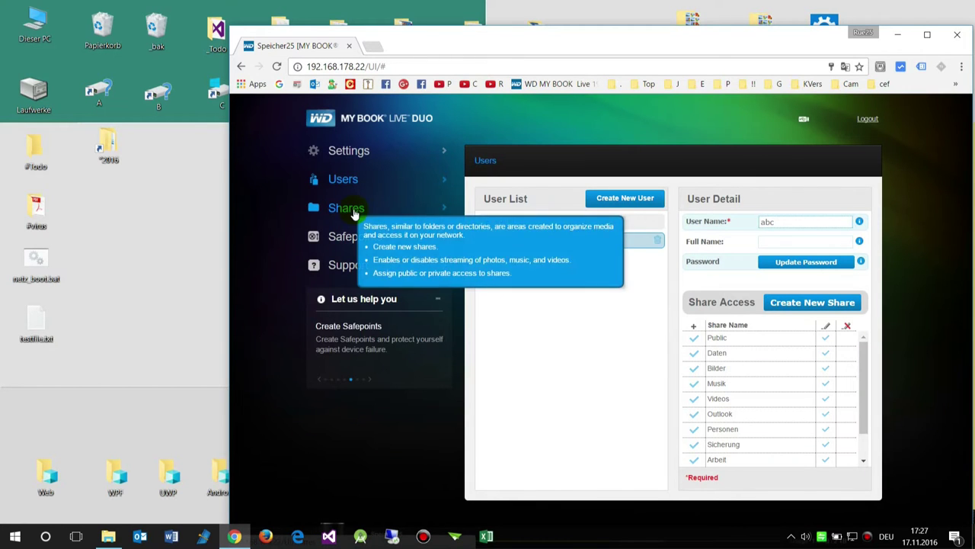
# Go to the Shares list and start a new share named a10.
pyautogui.moveTo(863, 387); pyautogui.dragTo(866, 457)
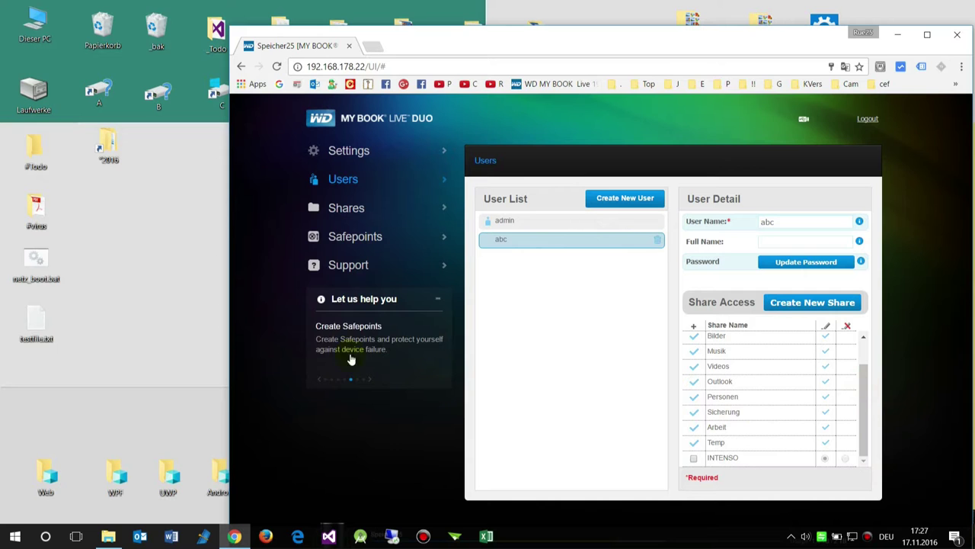
pyautogui.click(344, 213)
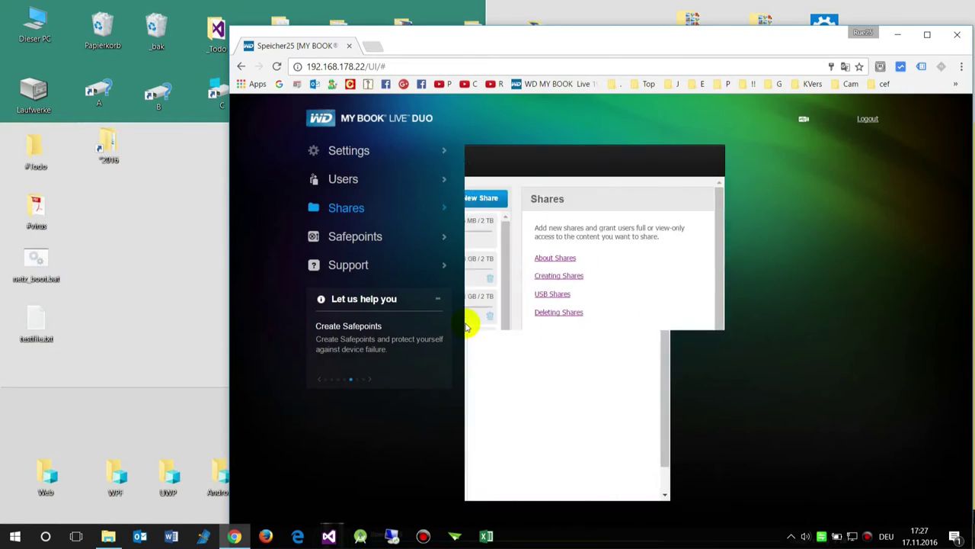
pyautogui.scroll(-4, 561, 326)
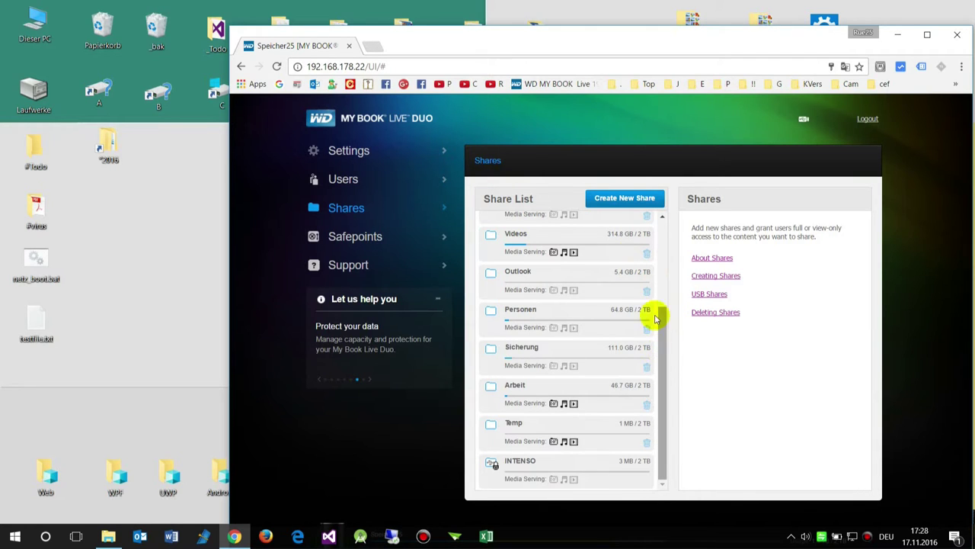
pyautogui.click(625, 198)
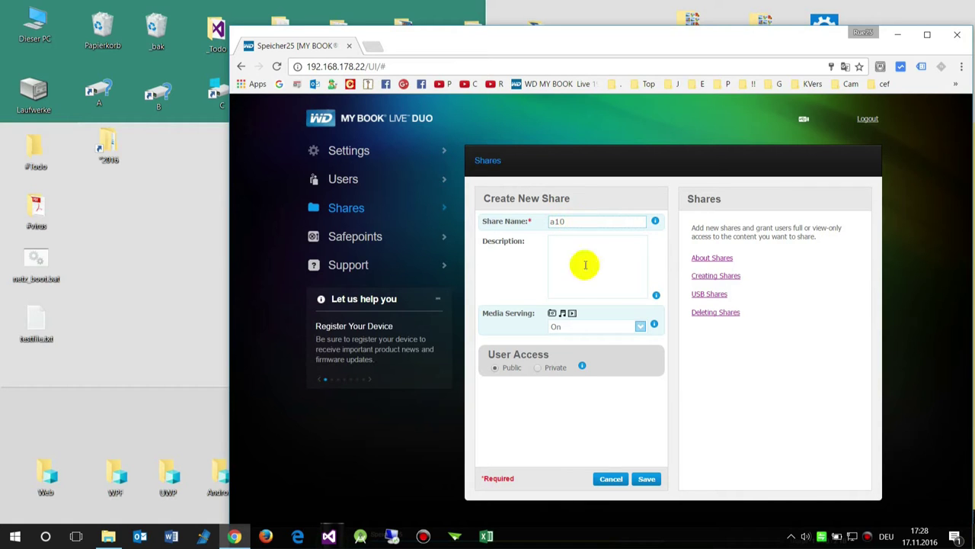
# Set a10's Media Serving to Off, make it Private with access for user abc, and save.
pyautogui.click(603, 327)
pyautogui.click(594, 354)
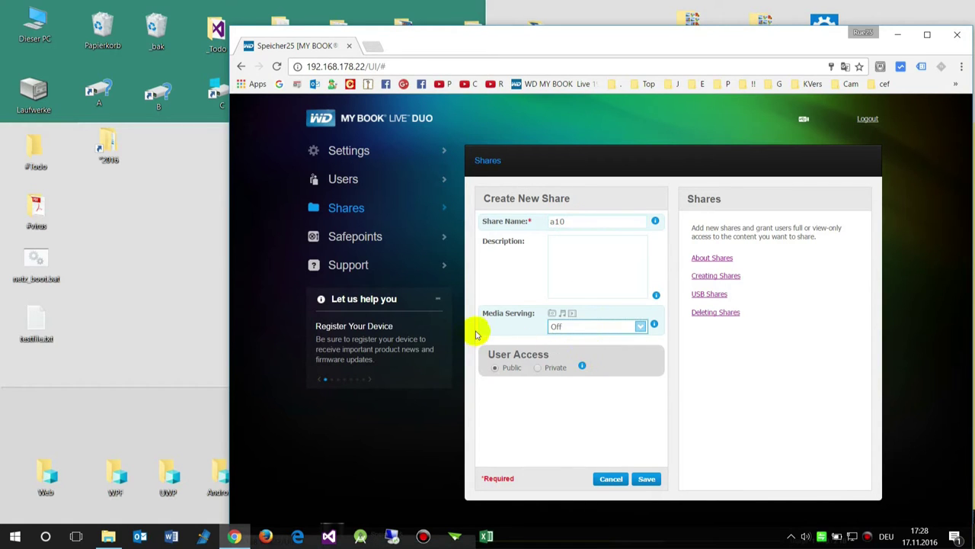
pyautogui.click(538, 367)
pyautogui.click(488, 414)
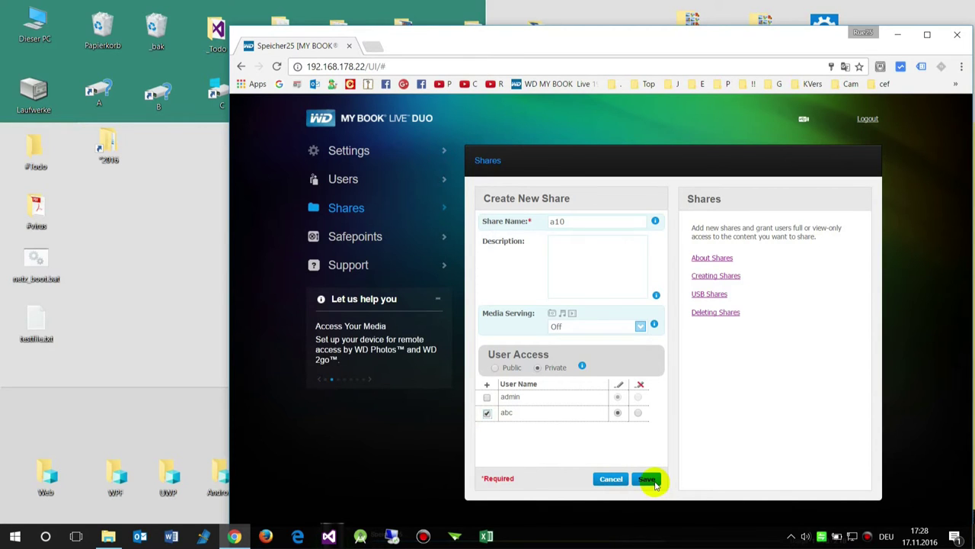
pyautogui.click(649, 480)
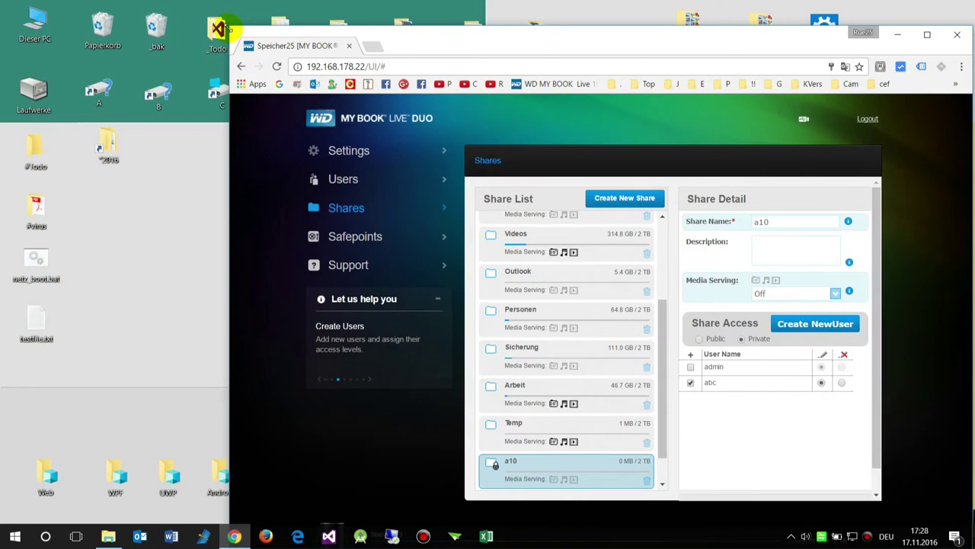
# Move the browser aside and run cmd from the Run dialog to open Command Prompt.
pyautogui.moveTo(400, 46); pyautogui.dragTo(974, 76)
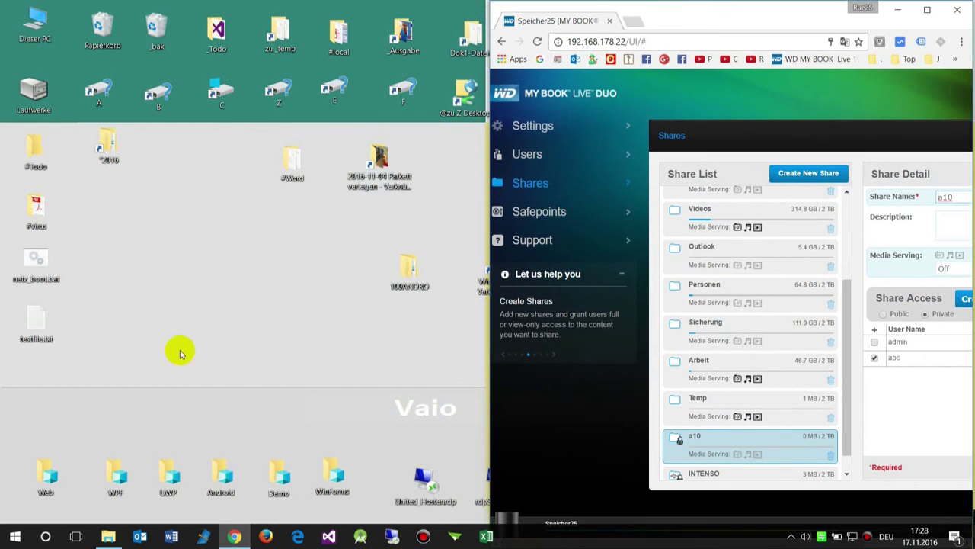
pyautogui.rightClick(20, 539)
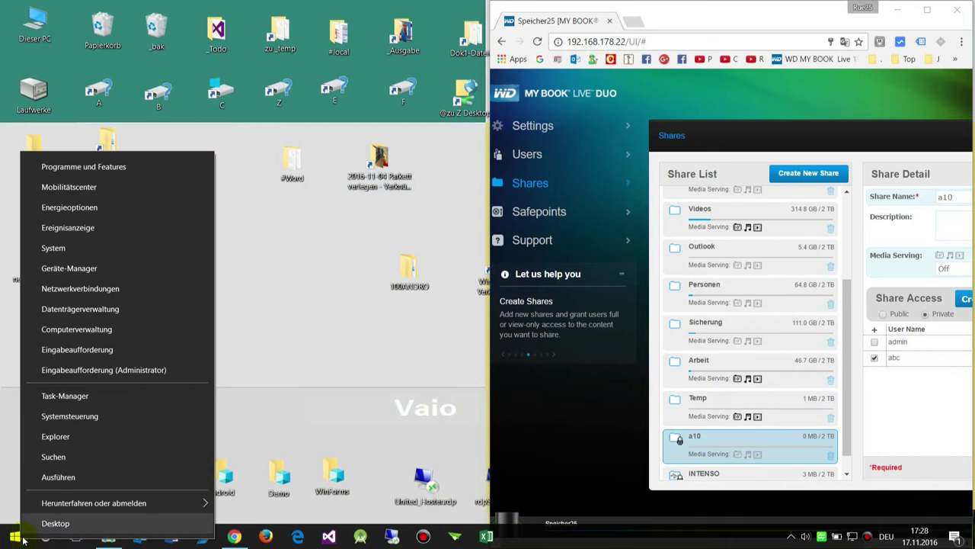
pyautogui.click(58, 477)
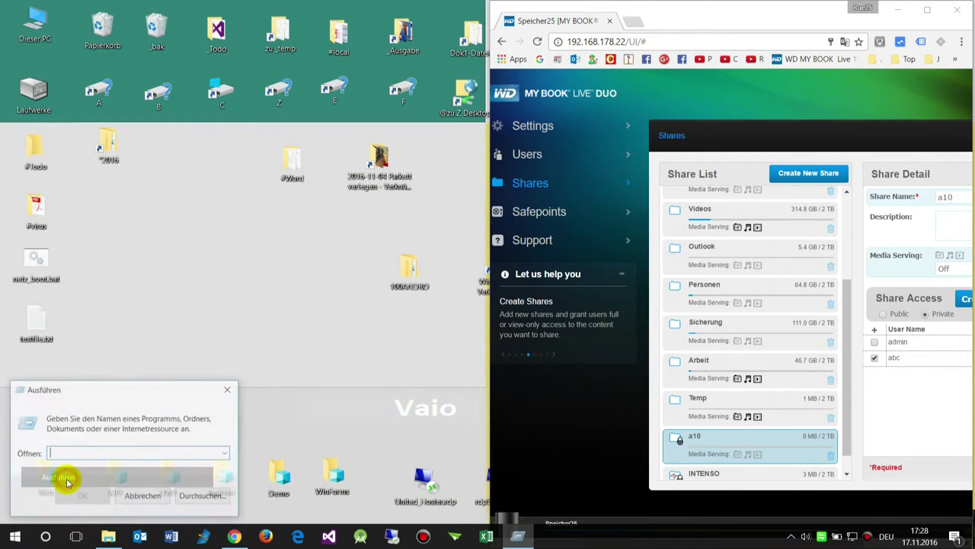
pyautogui.write('cmd')
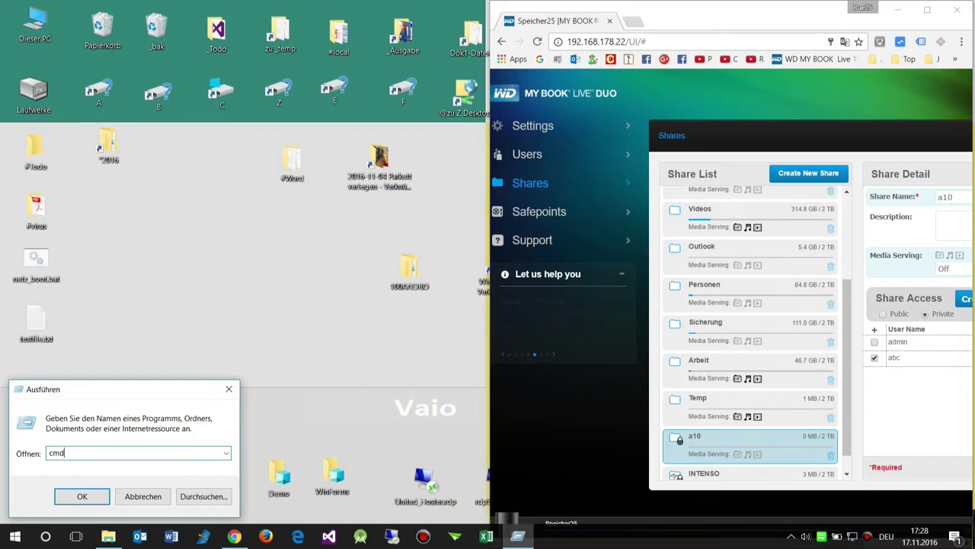
pyautogui.press('Return')
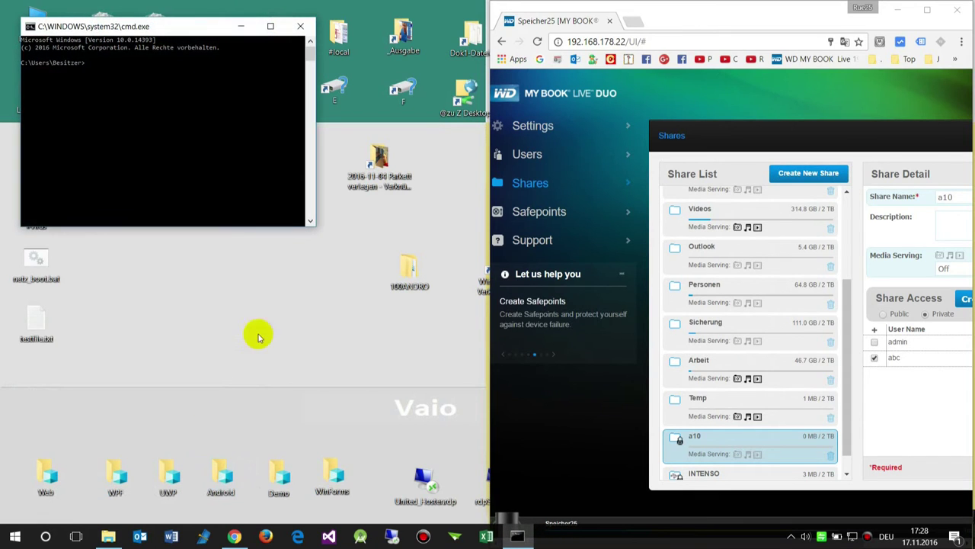
# Enlarge the Command Prompt console and widen the dashboard window toward the left.
pyautogui.moveTo(316, 225); pyautogui.dragTo(351, 417)
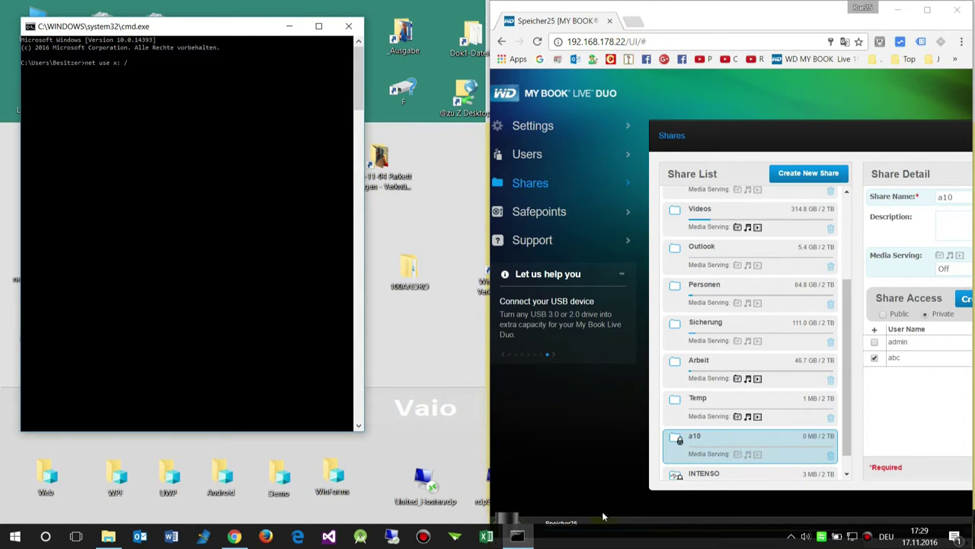
pyautogui.moveTo(487, 485)
pyautogui.moveTo(487, 480); pyautogui.dragTo(381, 464)
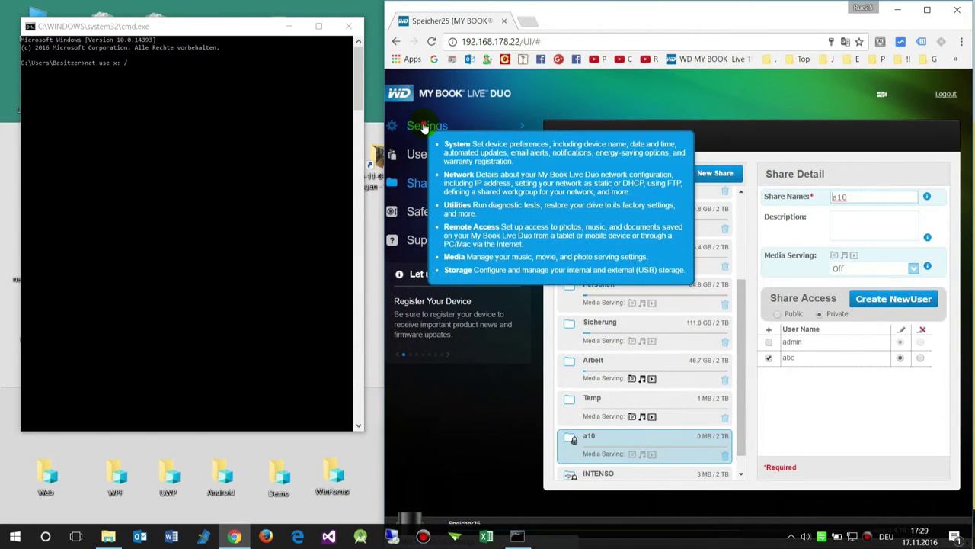
# Look up the device name Speicher25, then map X: to \\speicher25\a10 as user abc with its password.
pyautogui.click(424, 128)
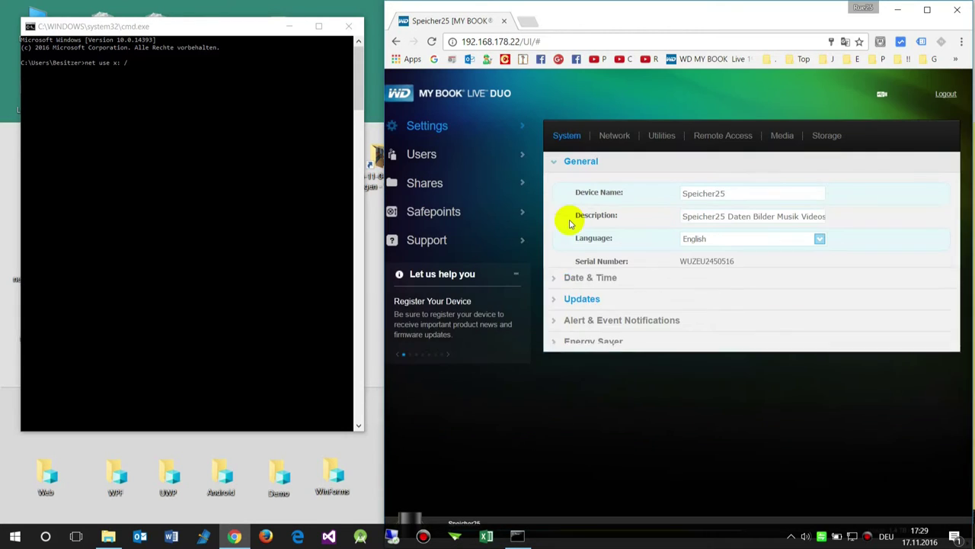
pyautogui.doubleClick(755, 193)
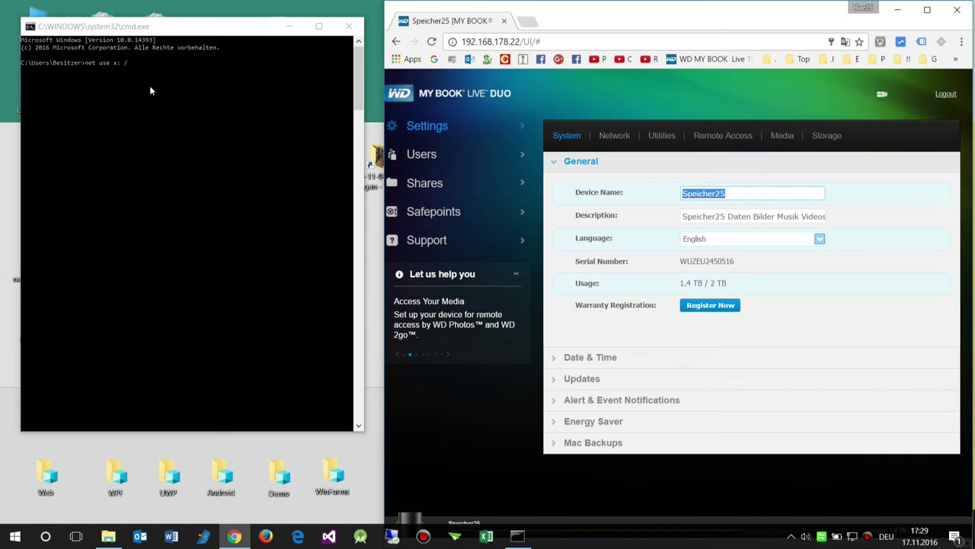
pyautogui.click(130, 61)
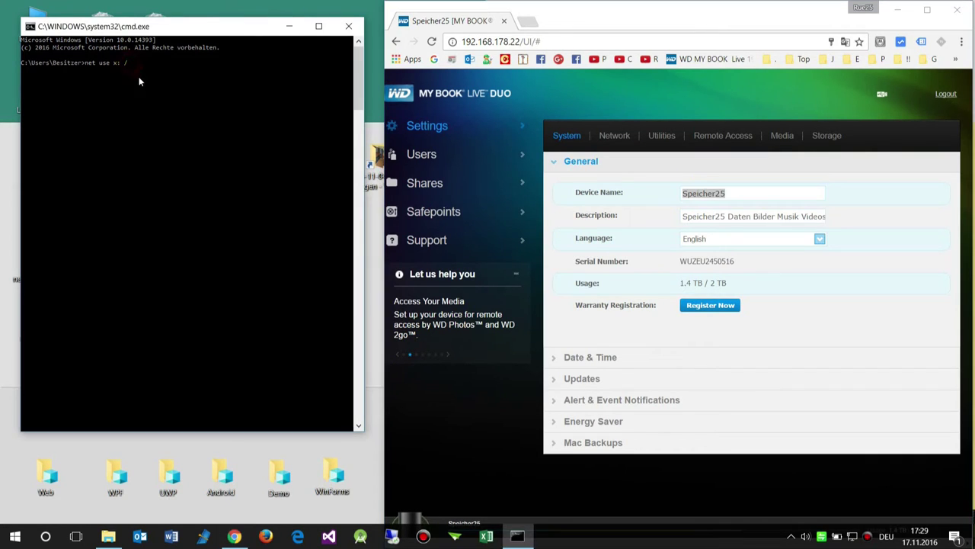
pyautogui.click(133, 27)
pyautogui.write('net use x: \\\\speicher25\\')
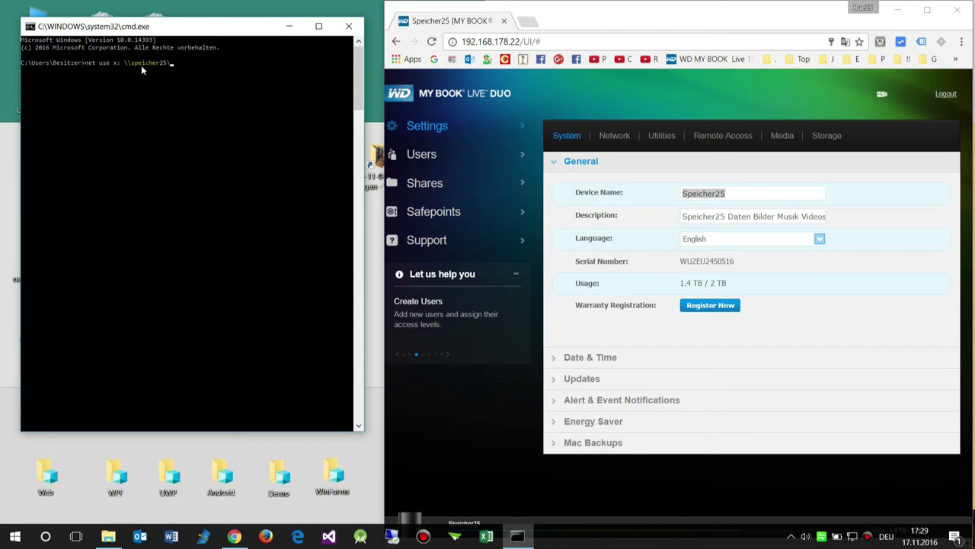
pyautogui.write('al0')
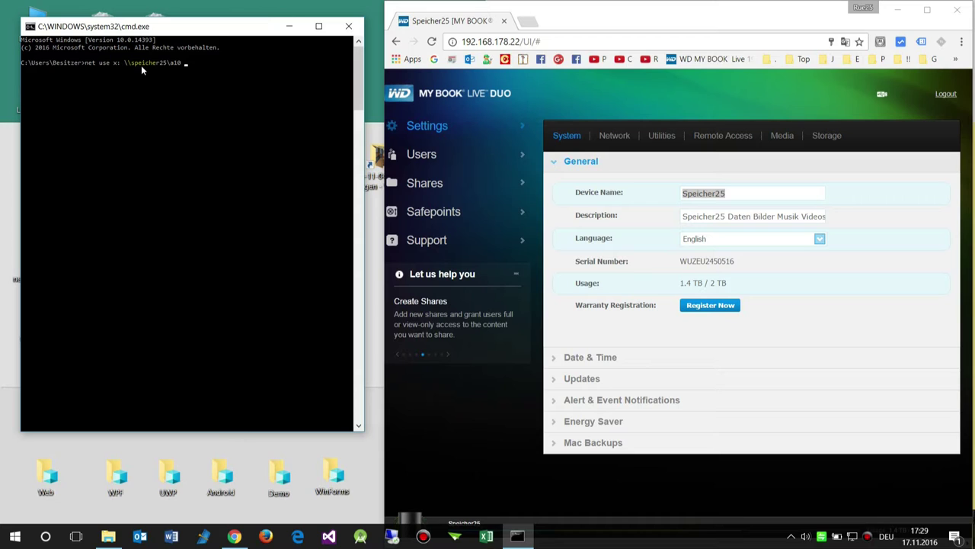
pyautogui.write(' /user:abc 123')
pyautogui.press('Return')
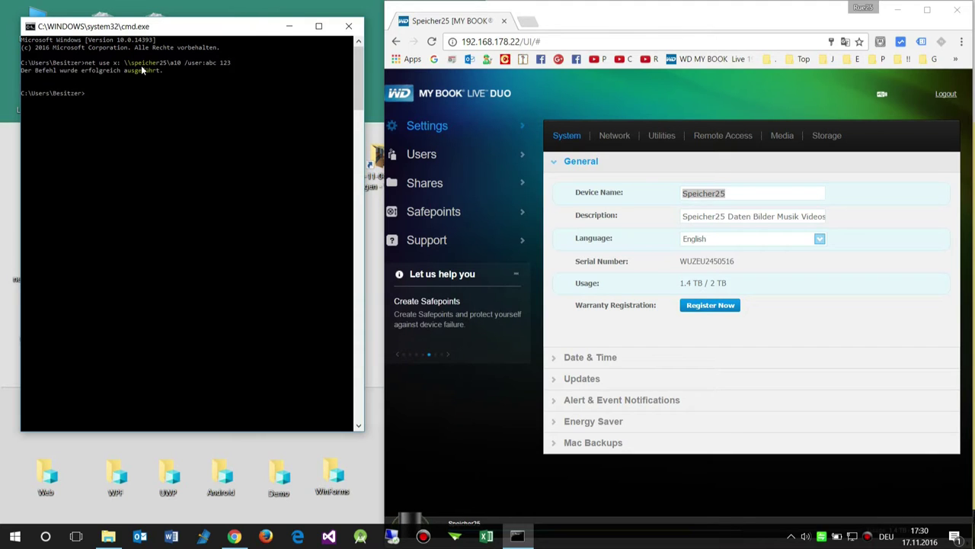
# Open This PC and resize it so the mapped a10 (\\speicher25) (X:) drive is visible.
pyautogui.click(108, 537)
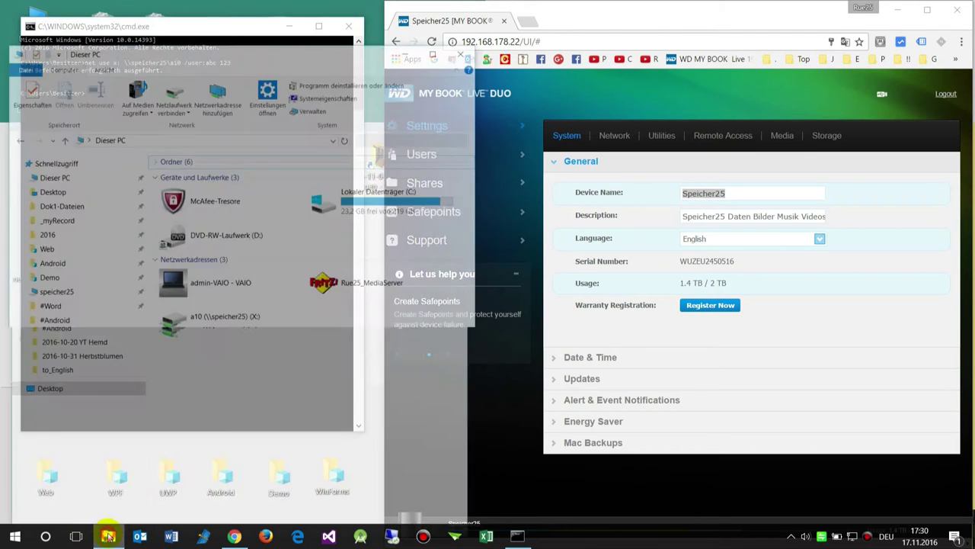
pyautogui.moveTo(246, 9); pyautogui.dragTo(617, 48)
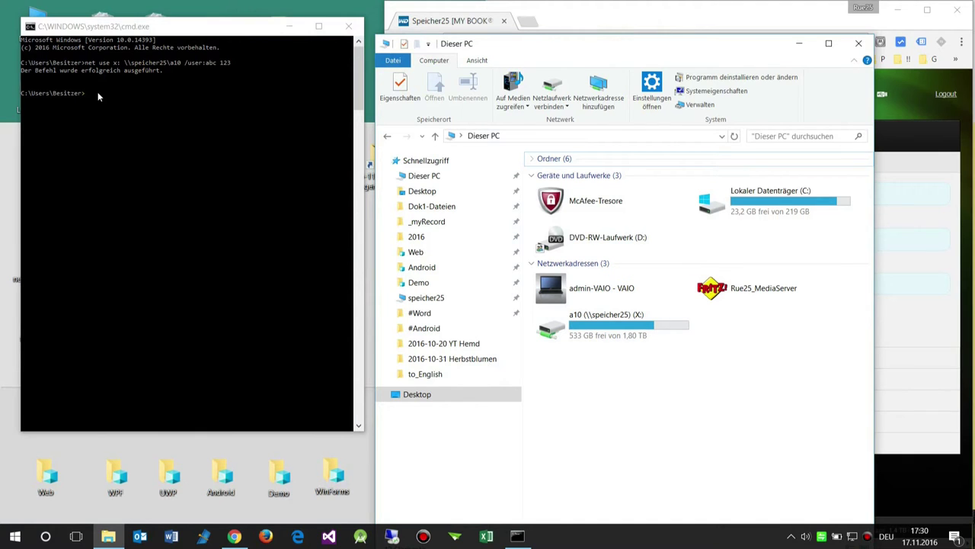
pyautogui.moveTo(376, 35); pyautogui.dragTo(449, 183)
pyautogui.moveTo(583, 191); pyautogui.dragTo(362, 16)
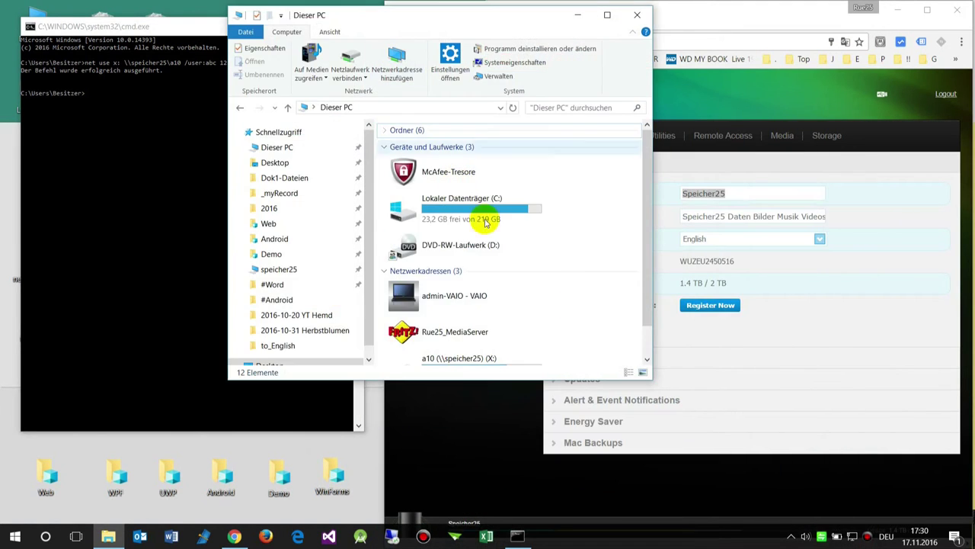
pyautogui.scroll(-2, 645, 336)
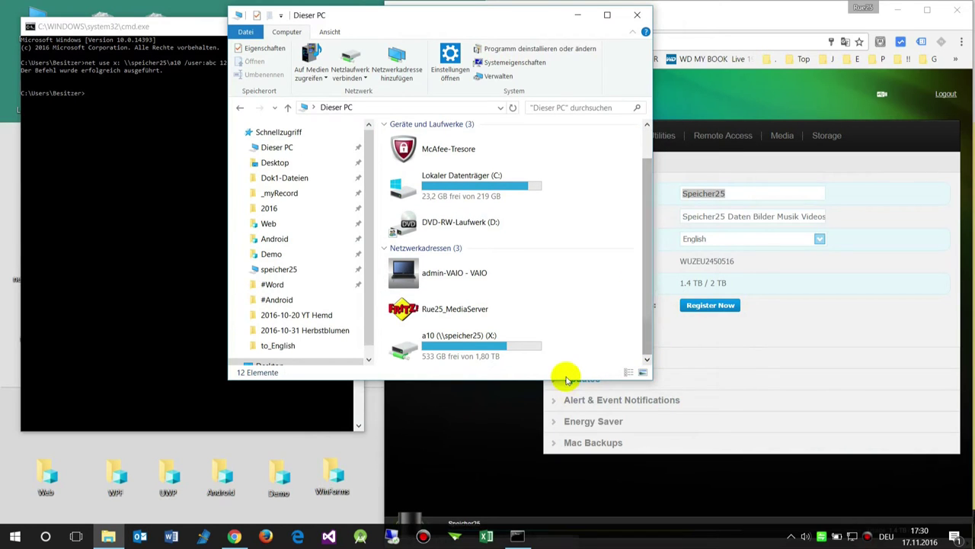
pyautogui.moveTo(566, 379); pyautogui.dragTo(570, 453)
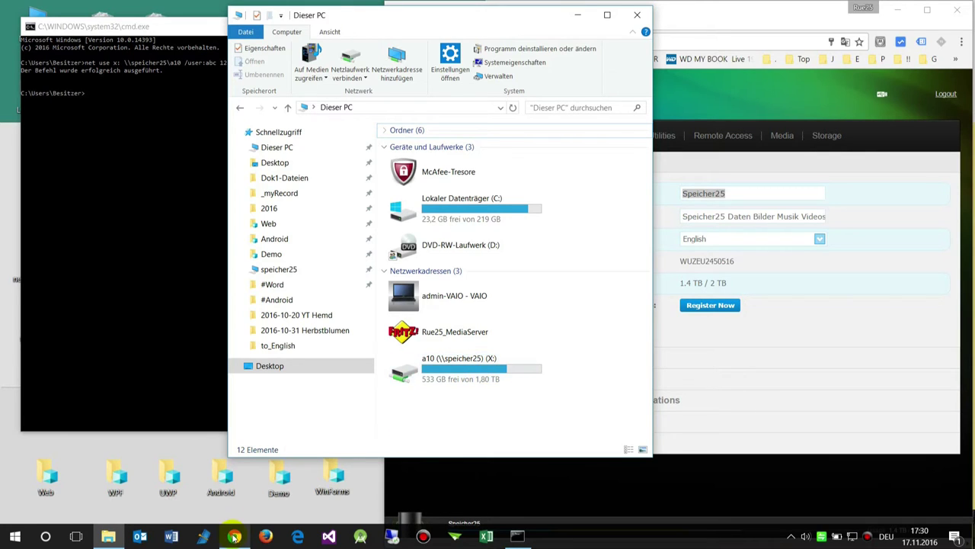
pyautogui.rightClick(173, 537)
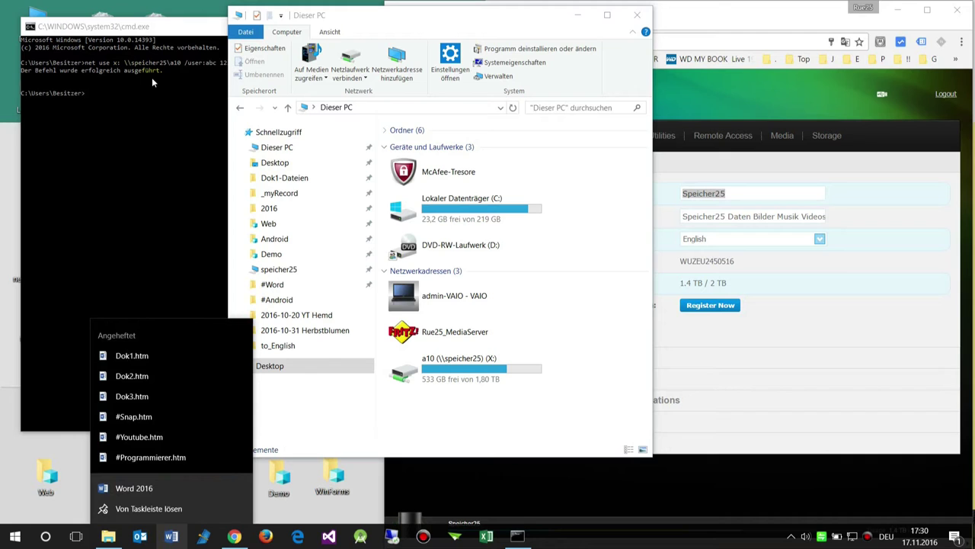
# Back in the dashboard, open the Shares list and start a new share named a11.
pyautogui.click(836, 330)
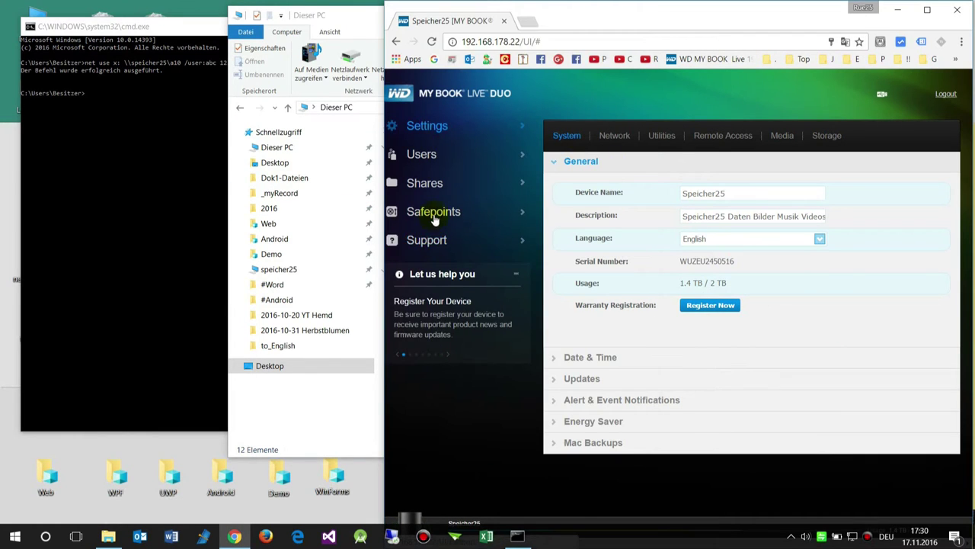
pyautogui.click(435, 242)
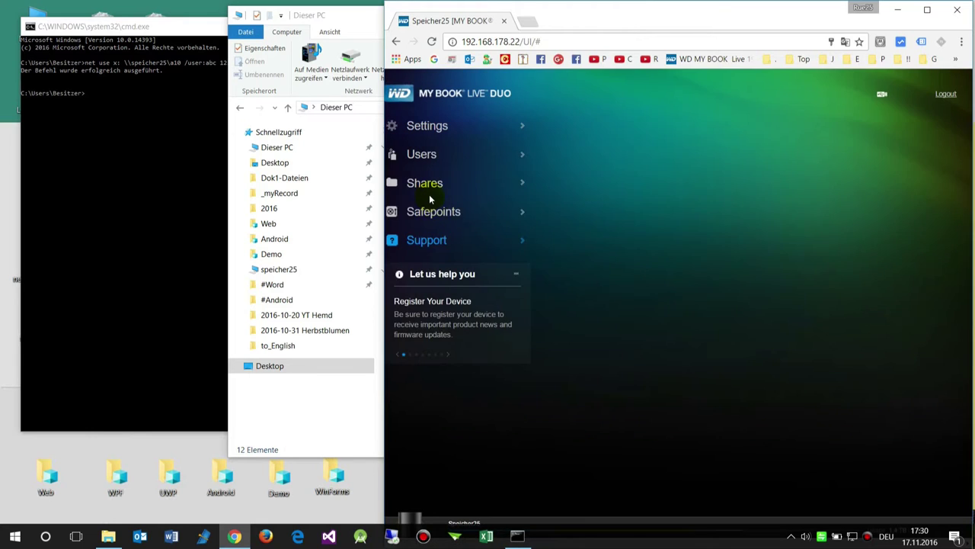
pyautogui.click(429, 183)
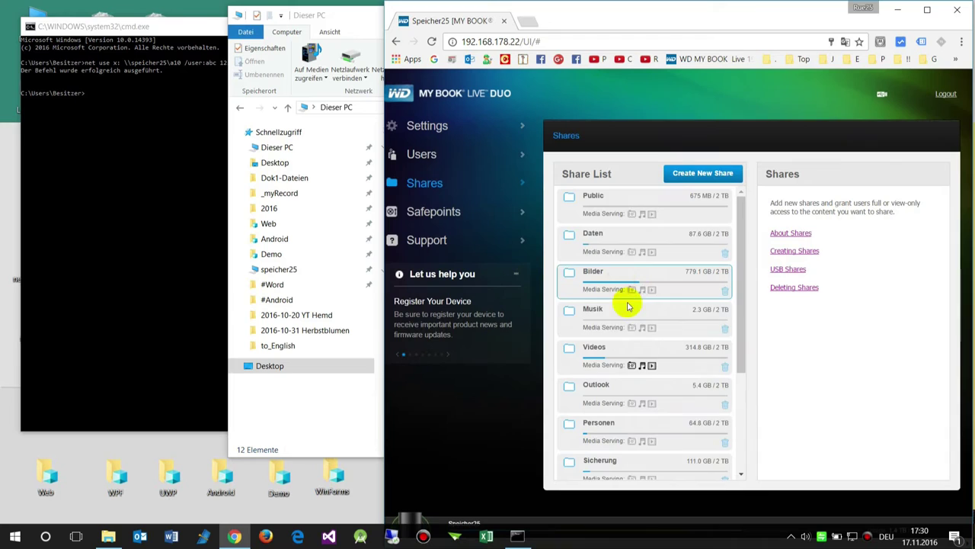
pyautogui.scroll(-3, 646, 317)
pyautogui.click(717, 173)
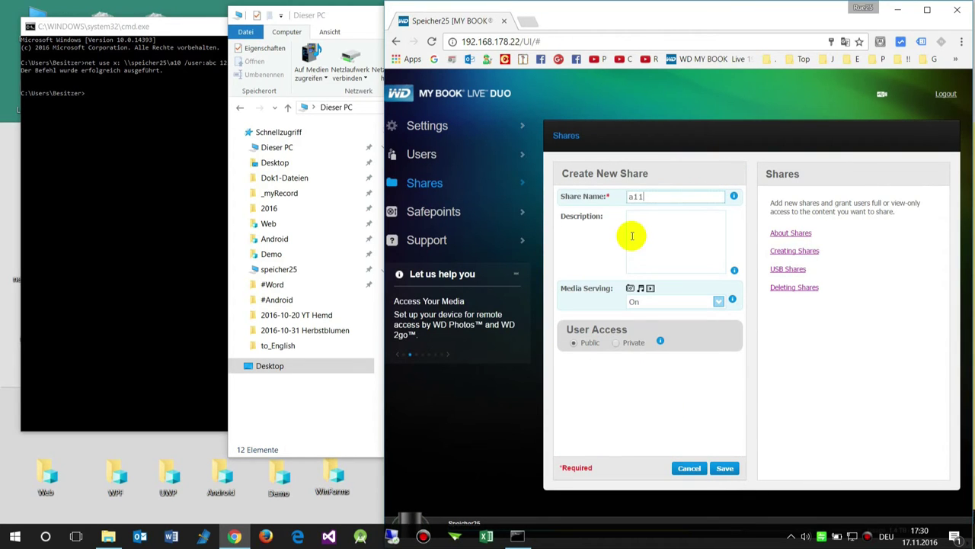
# Turn Media Serving off, make a11 Private with access for one user, and save it.
pyautogui.click(644, 305)
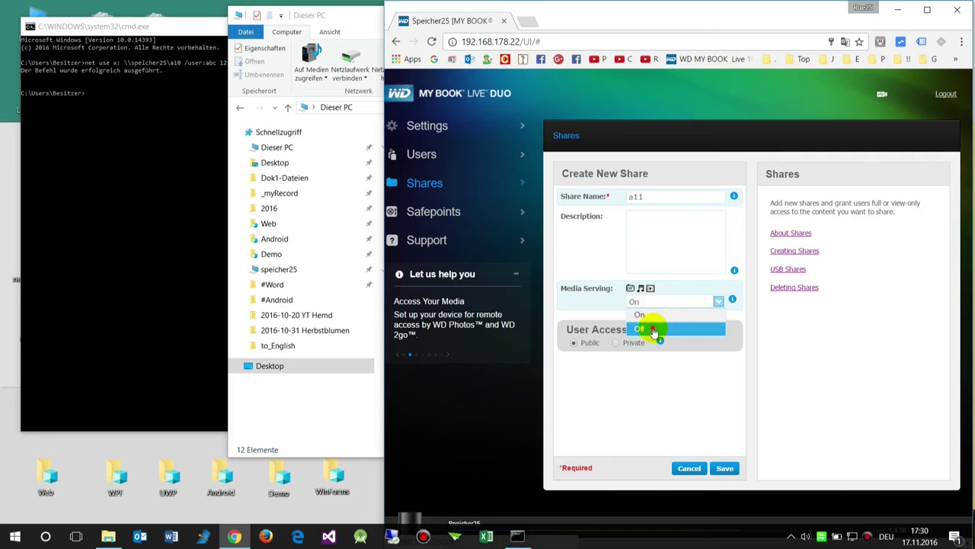
pyautogui.click(640, 327)
pyautogui.click(616, 343)
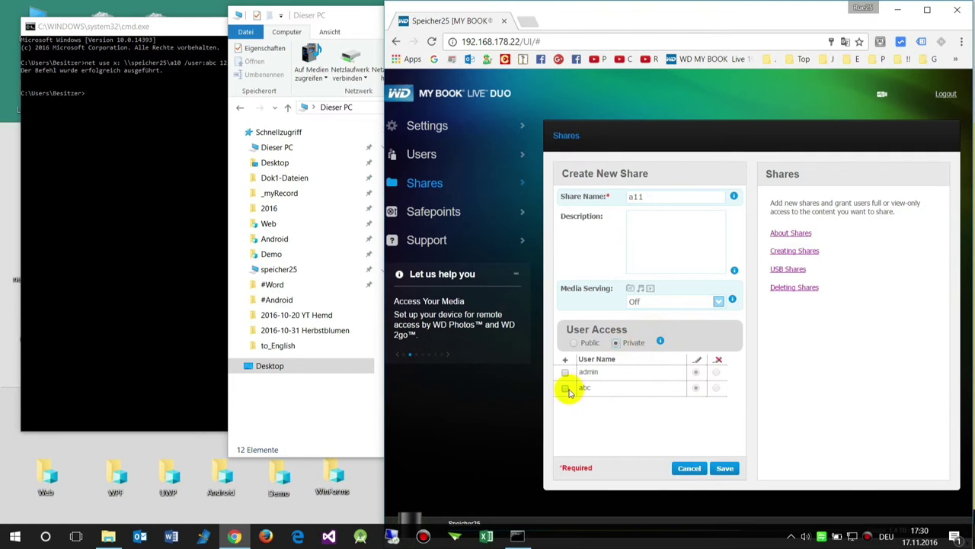
pyautogui.click(564, 388)
pyautogui.click(724, 468)
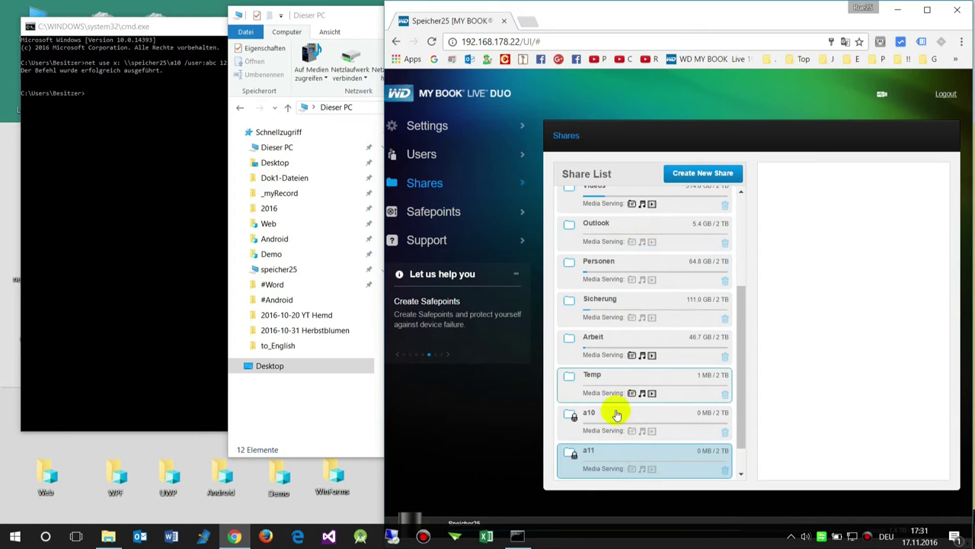
pyautogui.rightClick(171, 539)
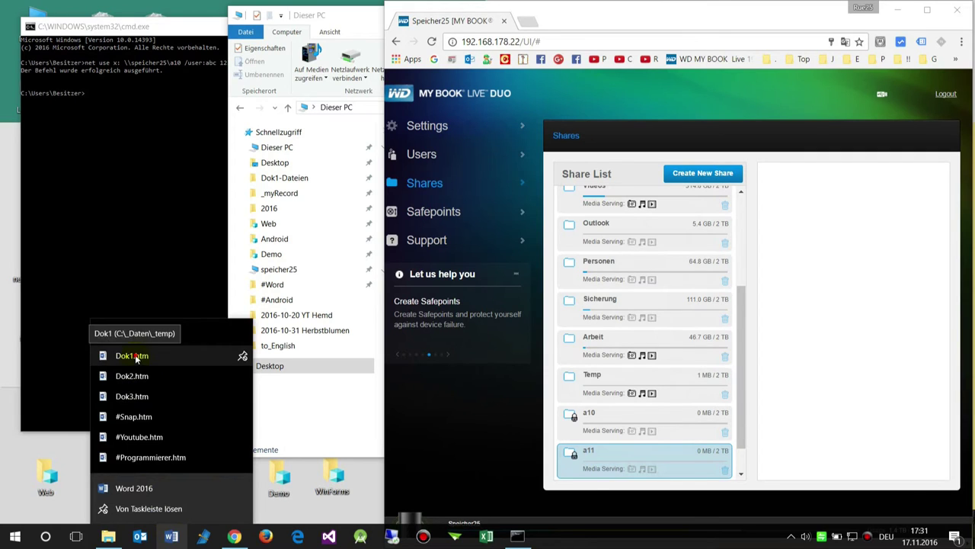
# Open the Dok1.htm transcript and mark the net use command for the a3 share.
pyautogui.click(135, 356)
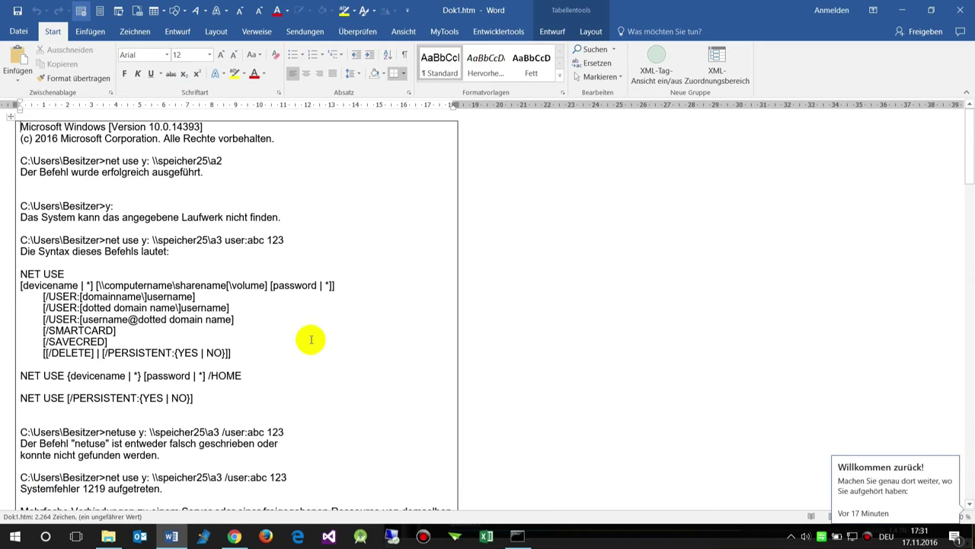
pyautogui.scroll(-6, 311, 342)
pyautogui.scroll(-1, 311, 339)
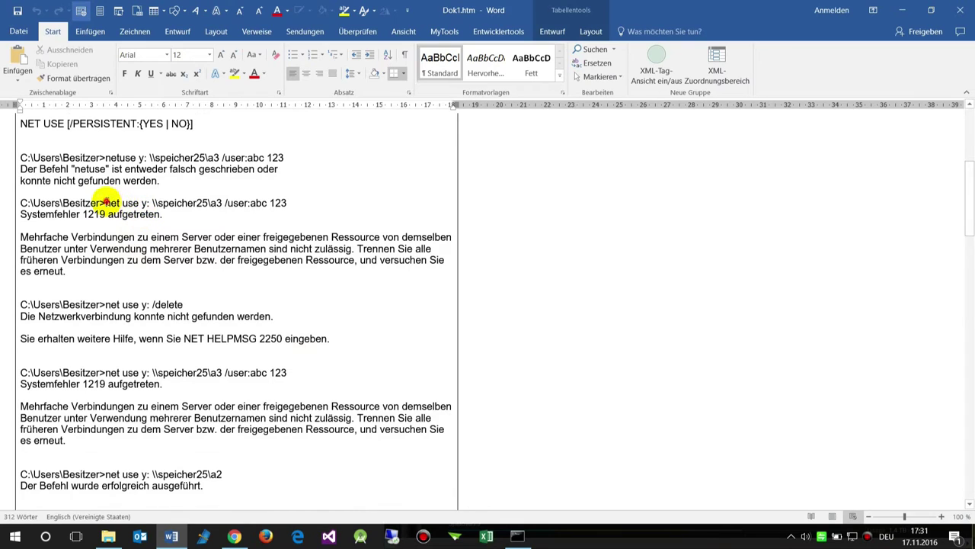
pyautogui.moveTo(105, 202); pyautogui.dragTo(305, 202)
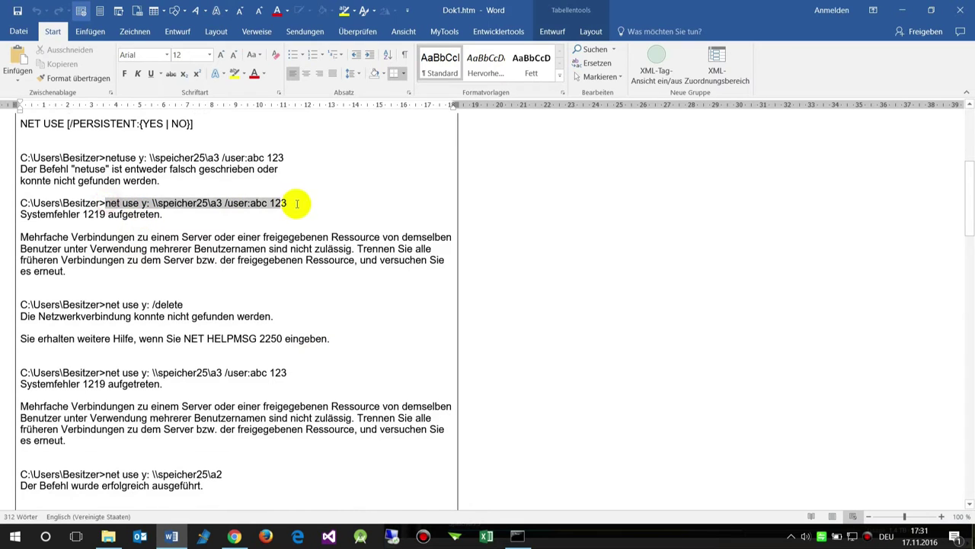
pyautogui.tripleClick(17, 211)
pyautogui.click(122, 215)
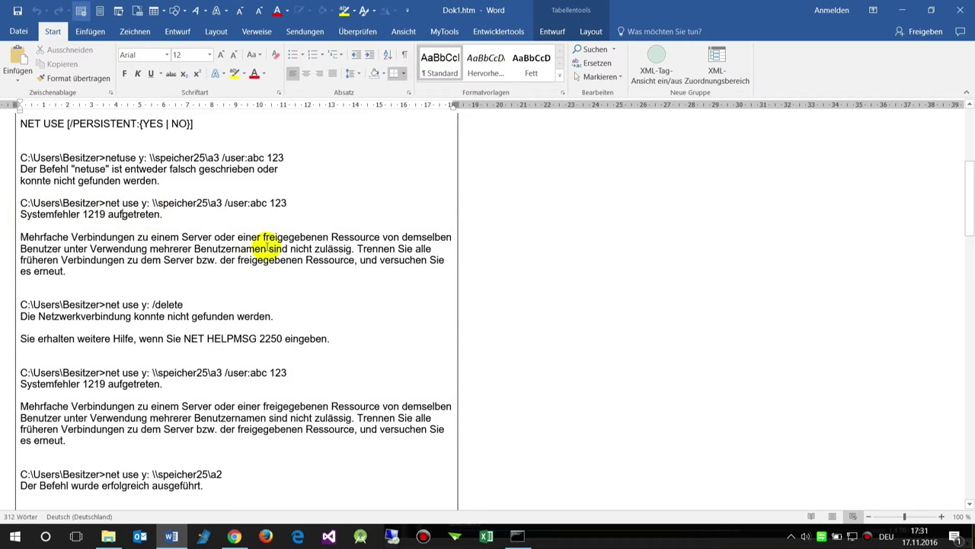
# Highlight the multiple-connections error and the net use y: /delete command, then minimize Word.
pyautogui.moveTo(21, 237); pyautogui.dragTo(85, 271)
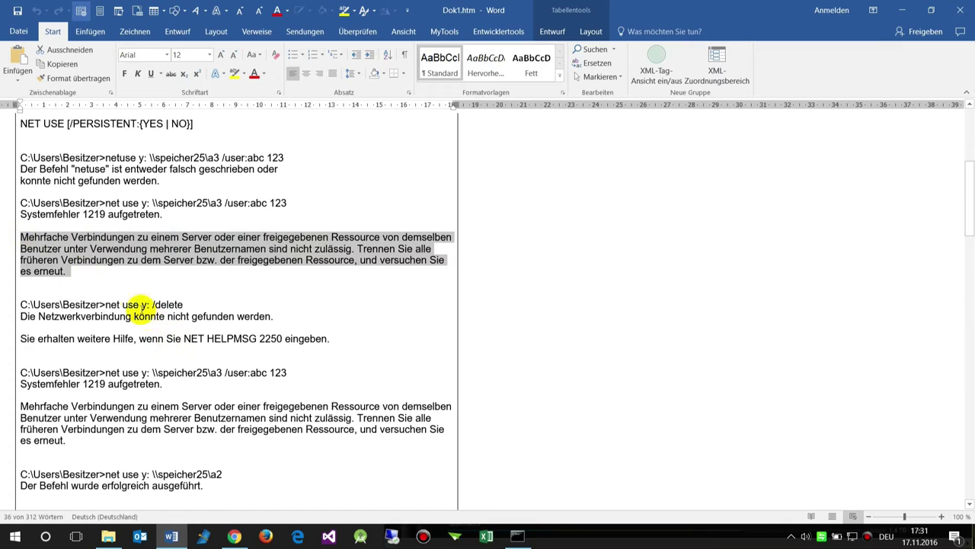
pyautogui.moveTo(105, 304); pyautogui.dragTo(182, 306)
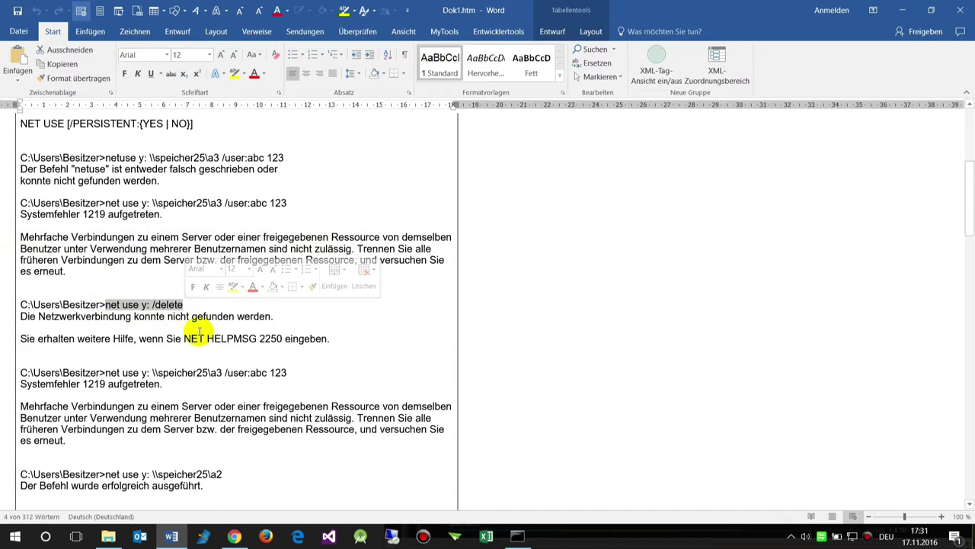
pyautogui.scroll(8, 268, 352)
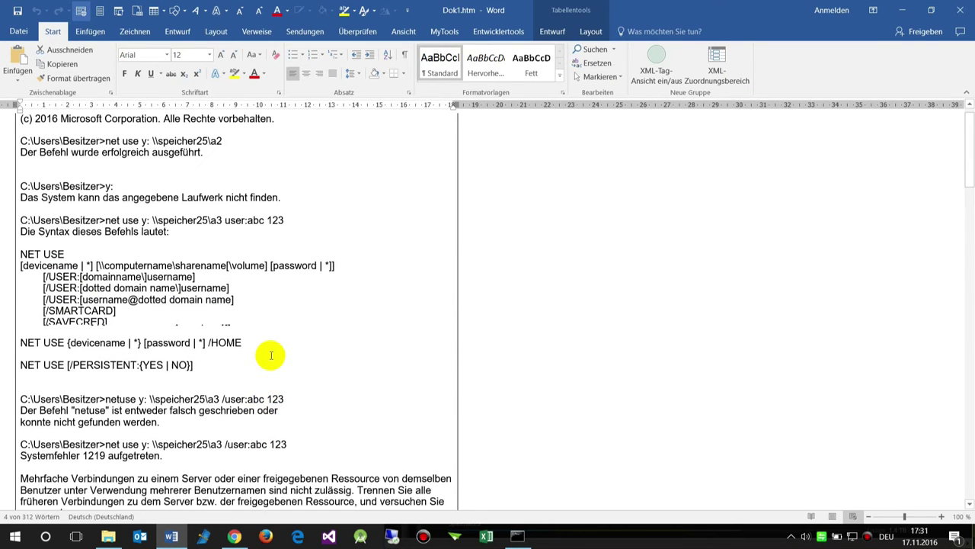
pyautogui.click(903, 13)
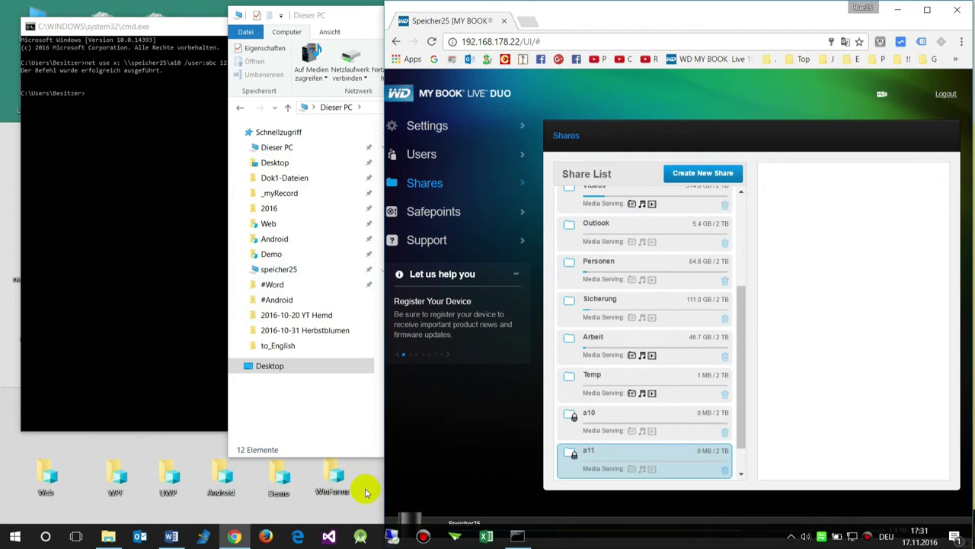
# Minimize the dashboard, This PC and Command Prompt, then bring up netz_boot.bat's context menu.
pyautogui.click(899, 11)
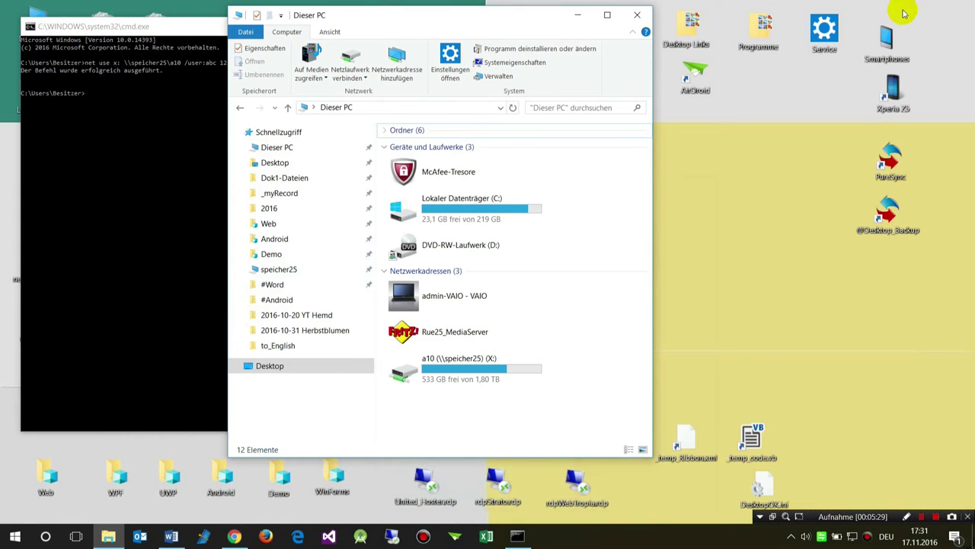
pyautogui.click(577, 15)
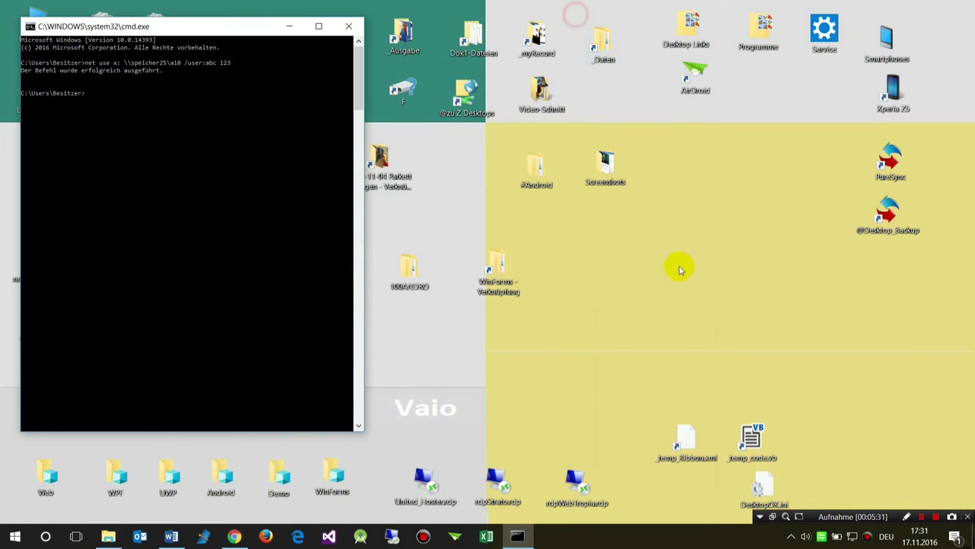
pyautogui.click(290, 30)
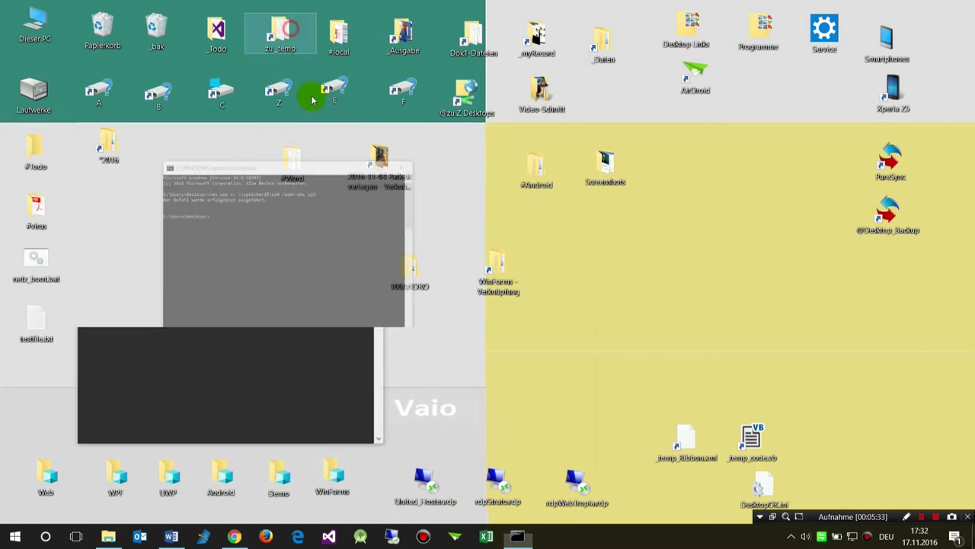
pyautogui.moveTo(42, 272); pyautogui.dragTo(308, 246)
pyautogui.rightClick(314, 247)
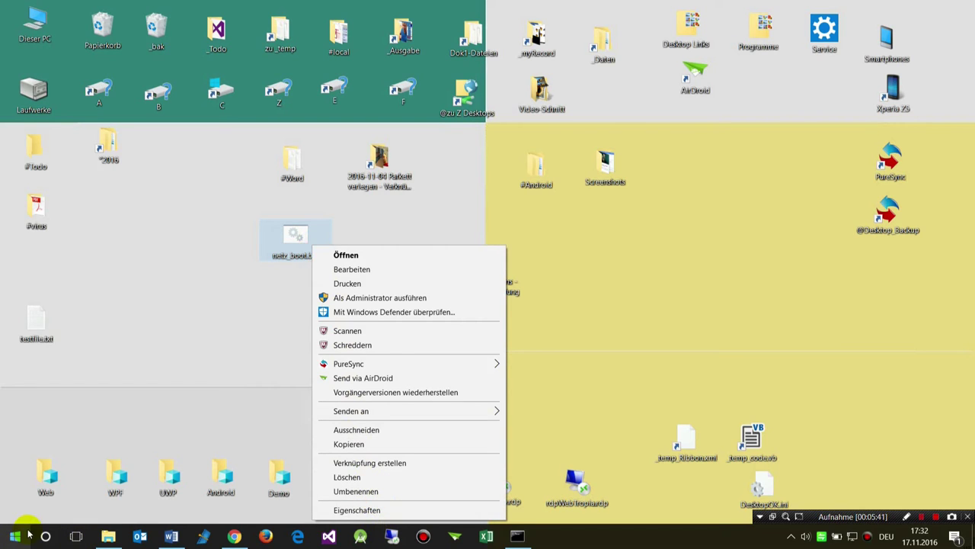
# Open netz_boot.bat in Notepad and append /user: credentials to the Arbeit net use line.
pyautogui.click(351, 269)
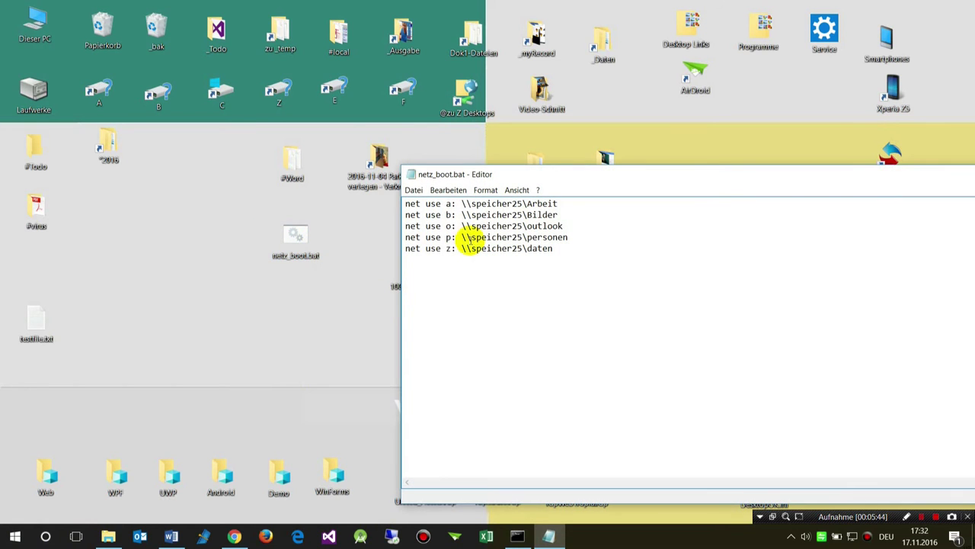
pyautogui.click(572, 204)
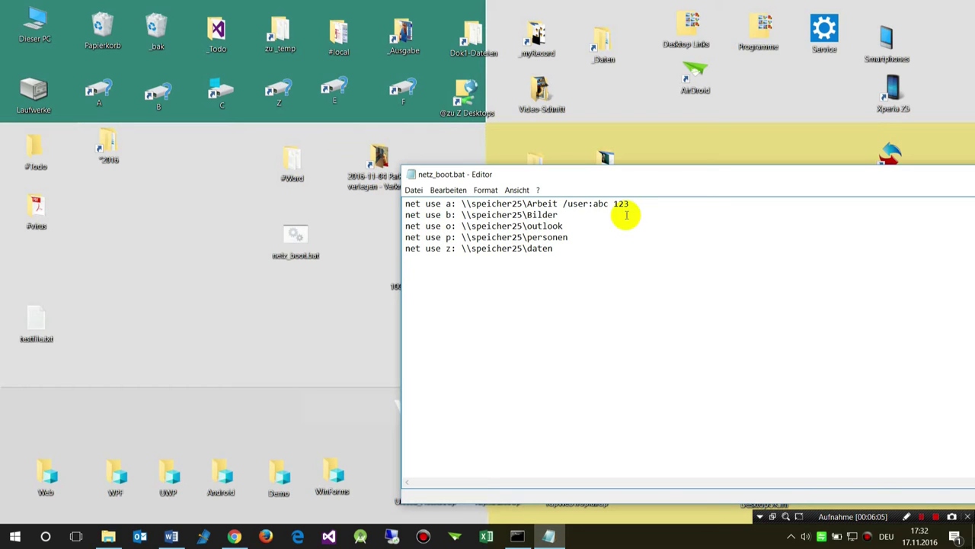
pyautogui.doubleClick(560, 215)
pyautogui.moveTo(548, 203); pyautogui.dragTo(631, 203)
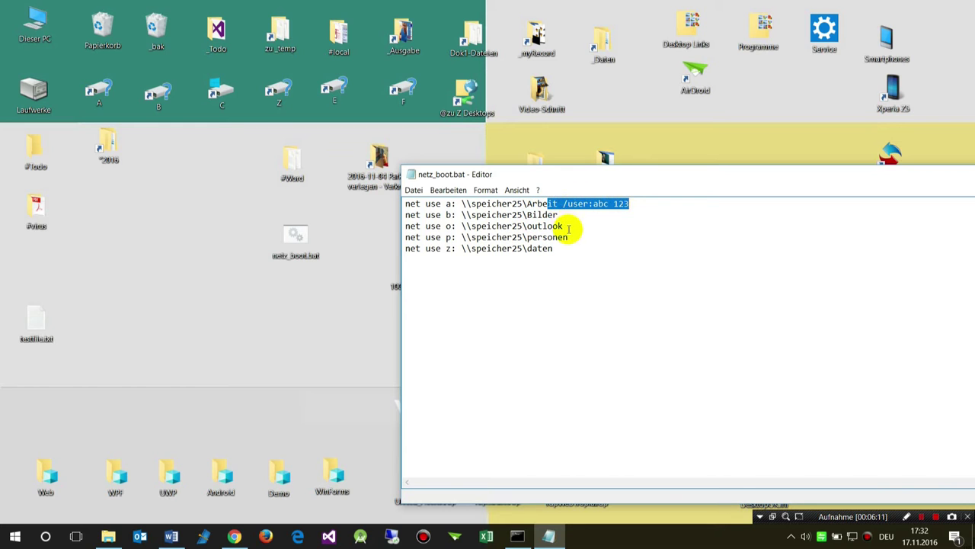
pyautogui.moveTo(568, 227); pyautogui.dragTo(558, 193)
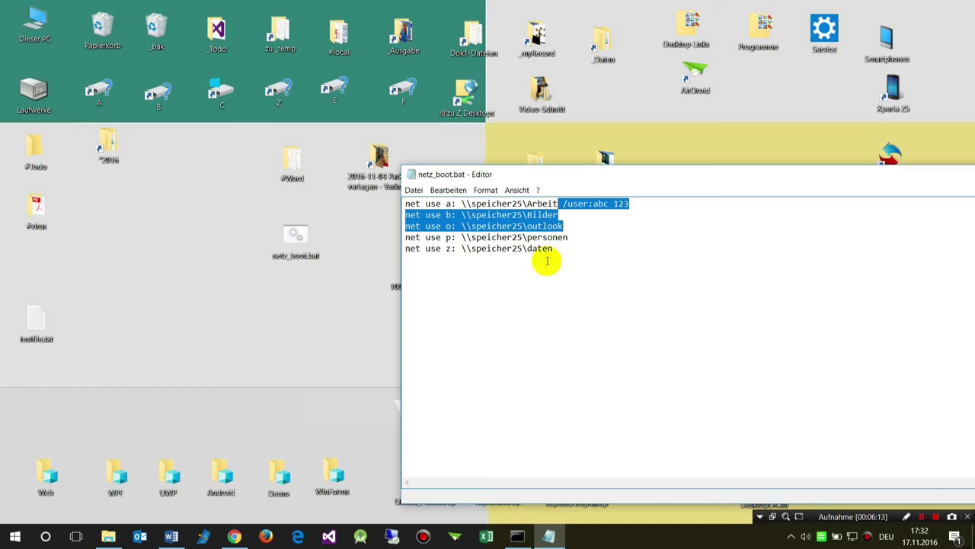
pyautogui.click(577, 212)
pyautogui.moveTo(562, 204); pyautogui.dragTo(567, 214)
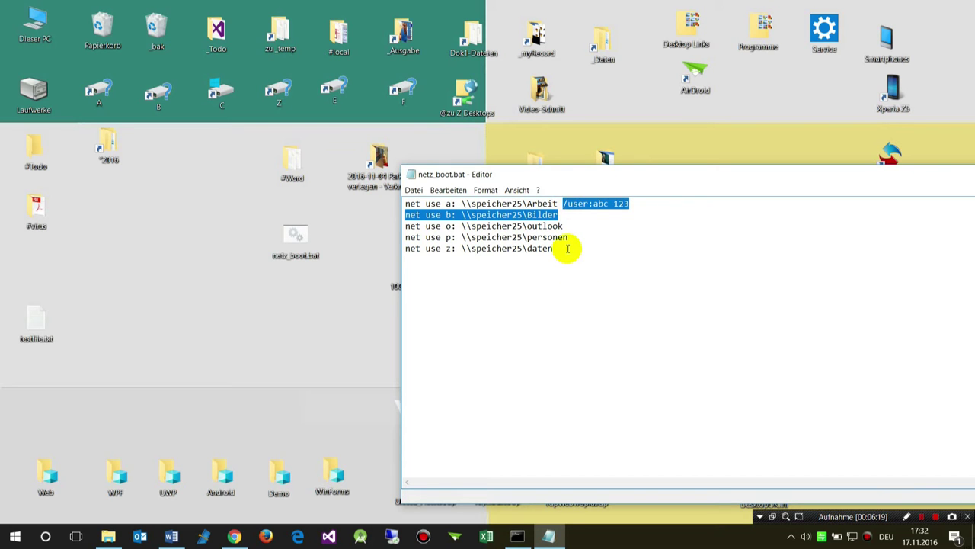
pyautogui.click(566, 248)
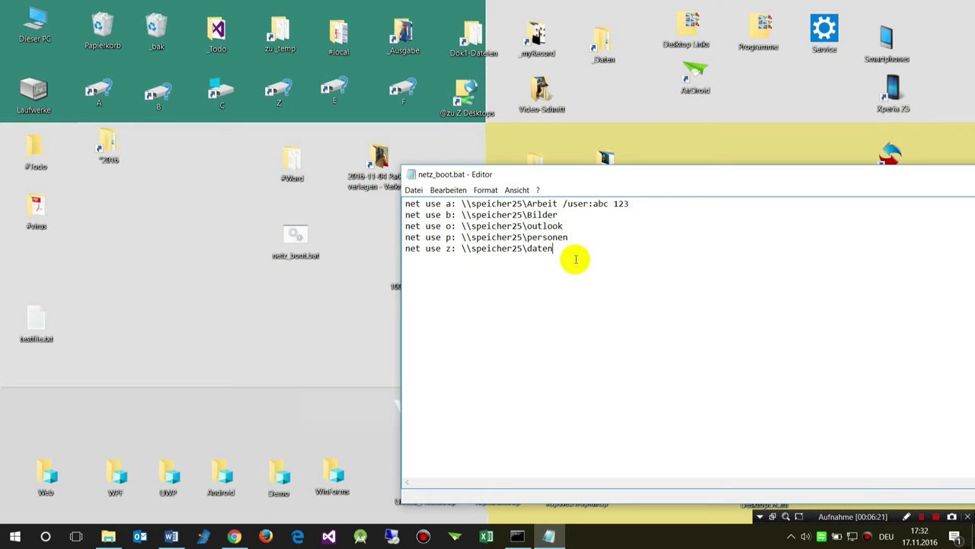
# Disconnect the a10 (X:) network drive in This PC with Trennen, then minimize Explorer.
pyautogui.click(172, 536)
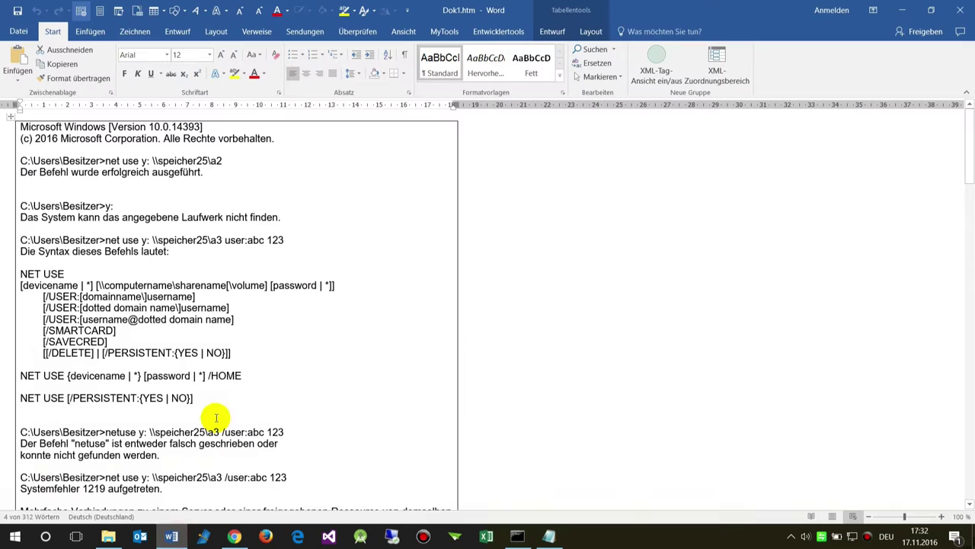
pyautogui.scroll(-4, 215, 320)
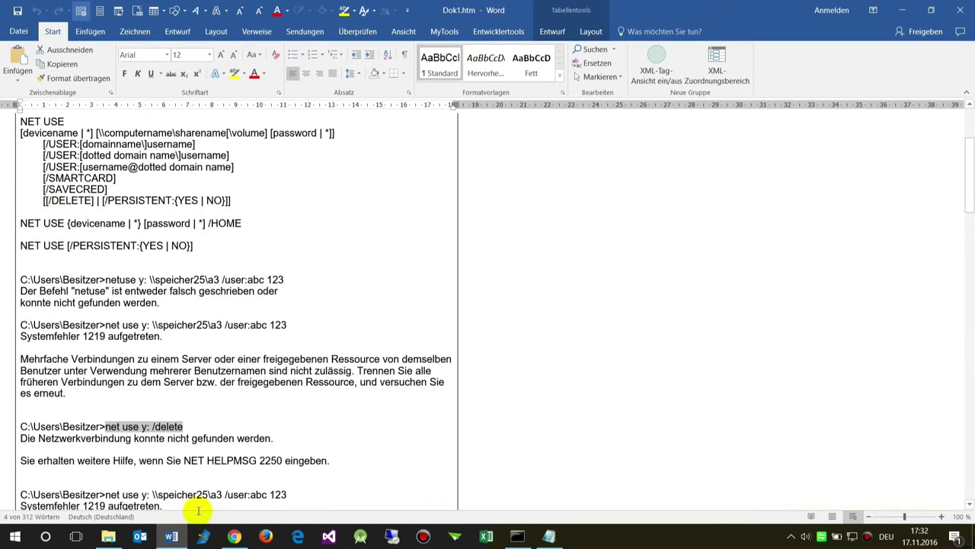
pyautogui.click(109, 536)
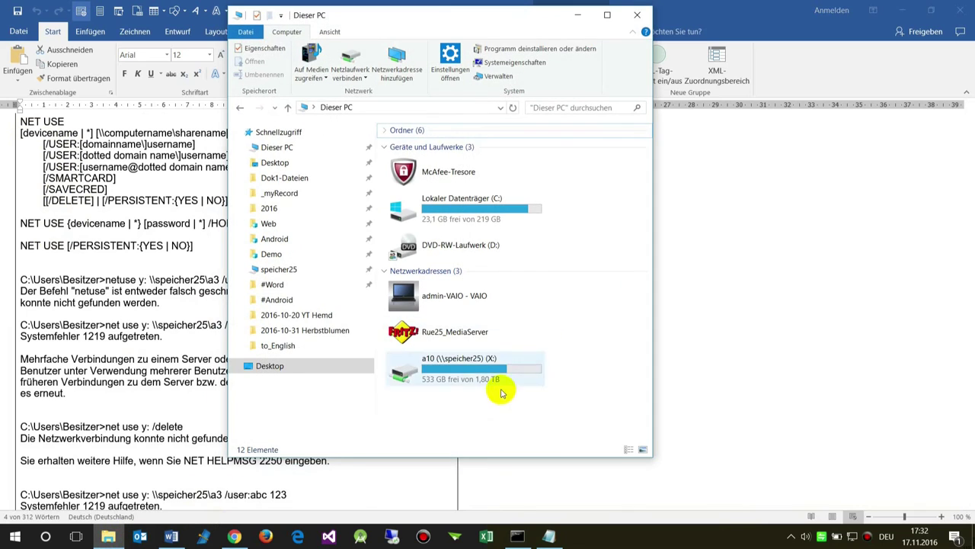
pyautogui.rightClick(496, 373)
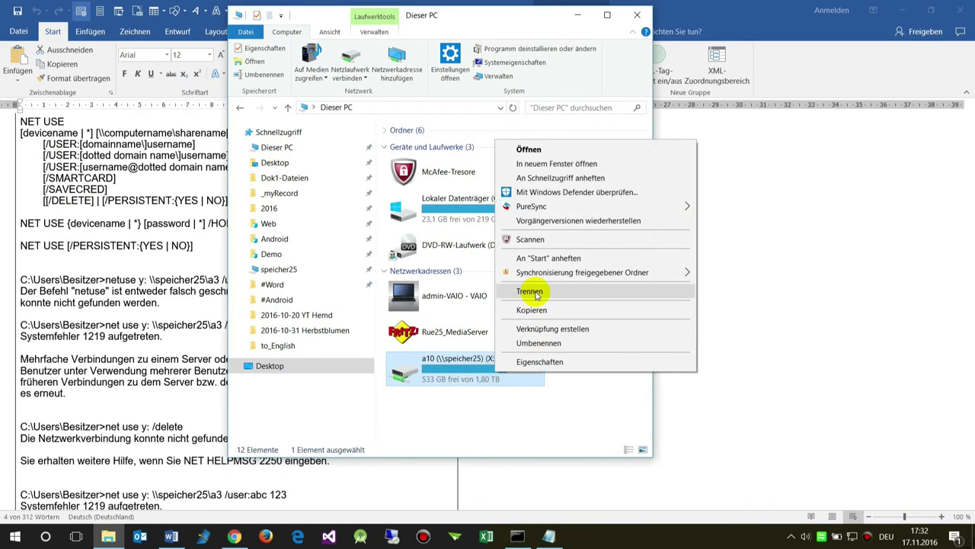
pyautogui.click(531, 291)
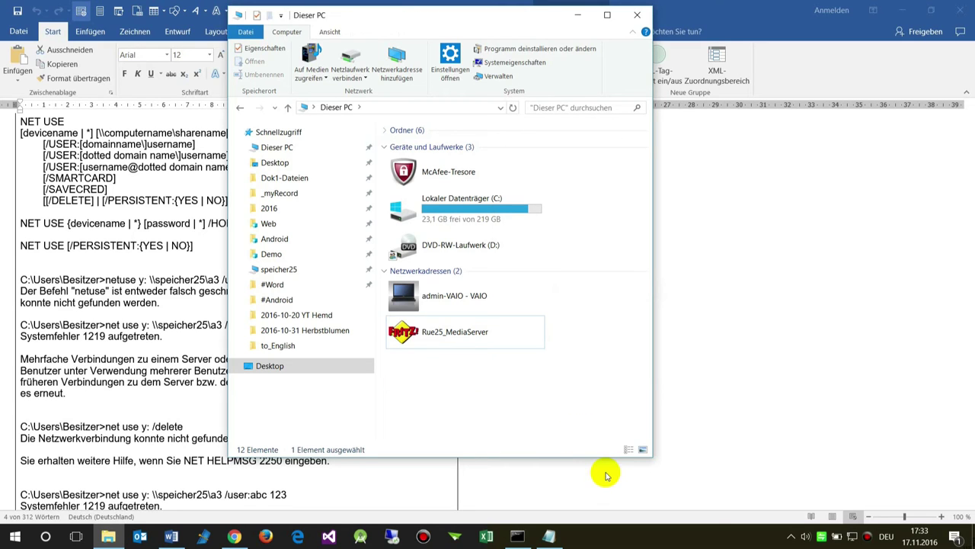
pyautogui.click(577, 16)
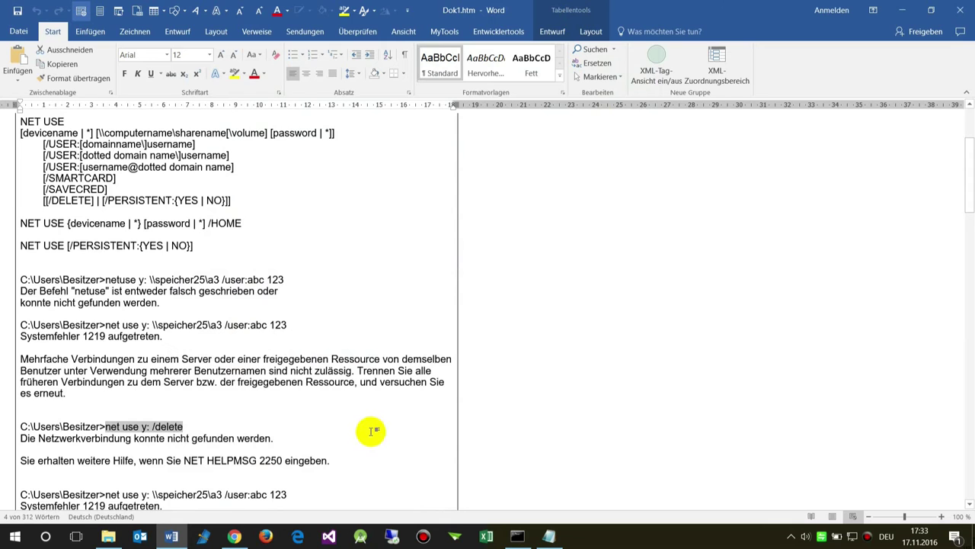
# Scroll up and down through the Dok1.htm net use notes and screenshots, then minimize Word.
pyautogui.scroll(-9, 371, 431)
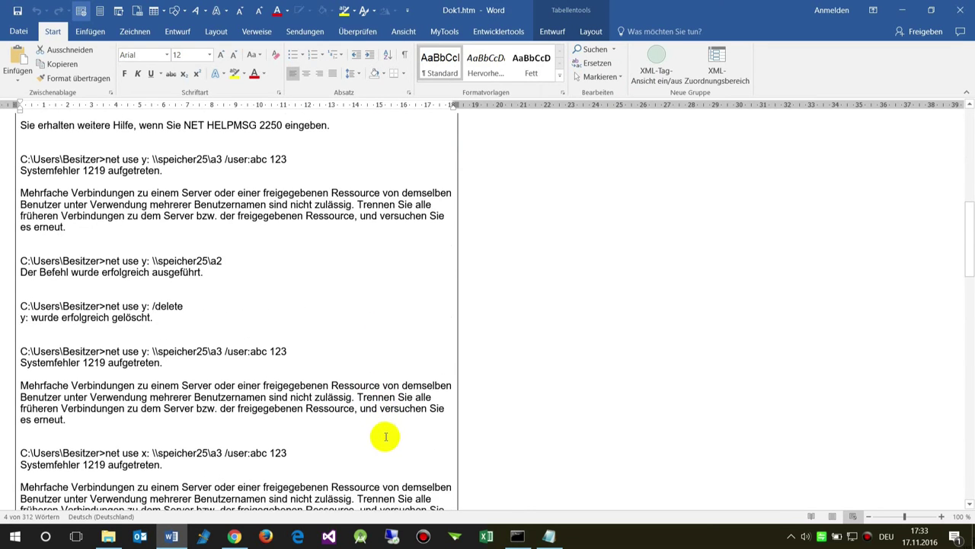
pyautogui.scroll(-10, 386, 437)
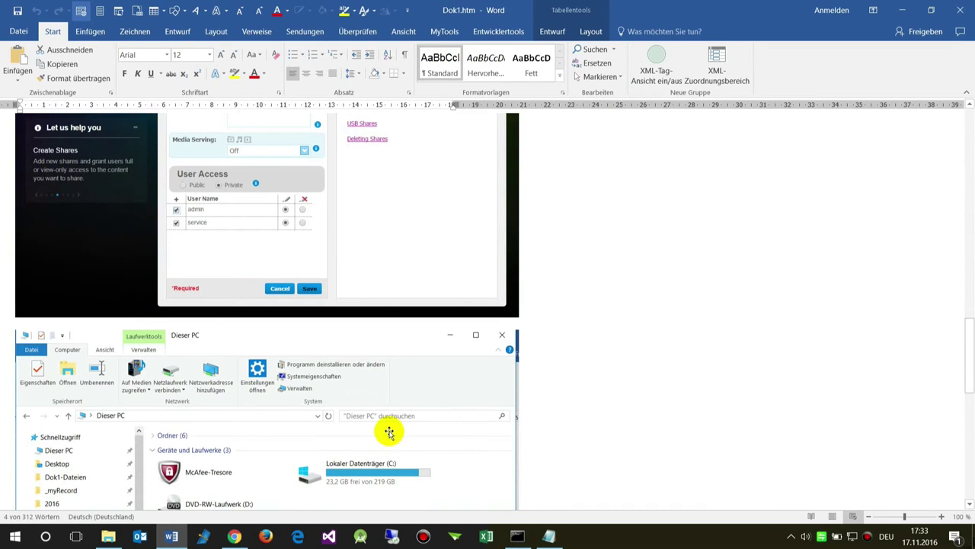
pyautogui.scroll(-12, 378, 396)
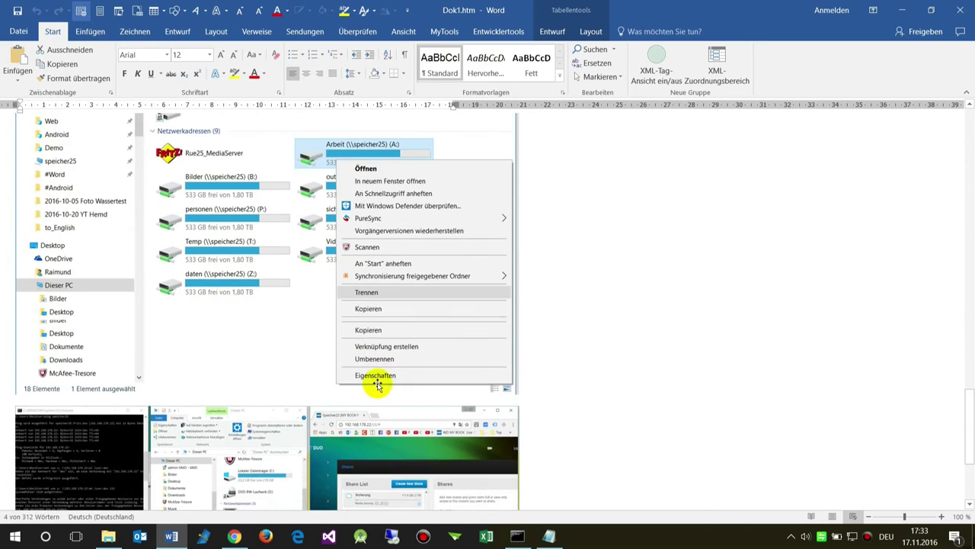
pyautogui.scroll(-5, 377, 385)
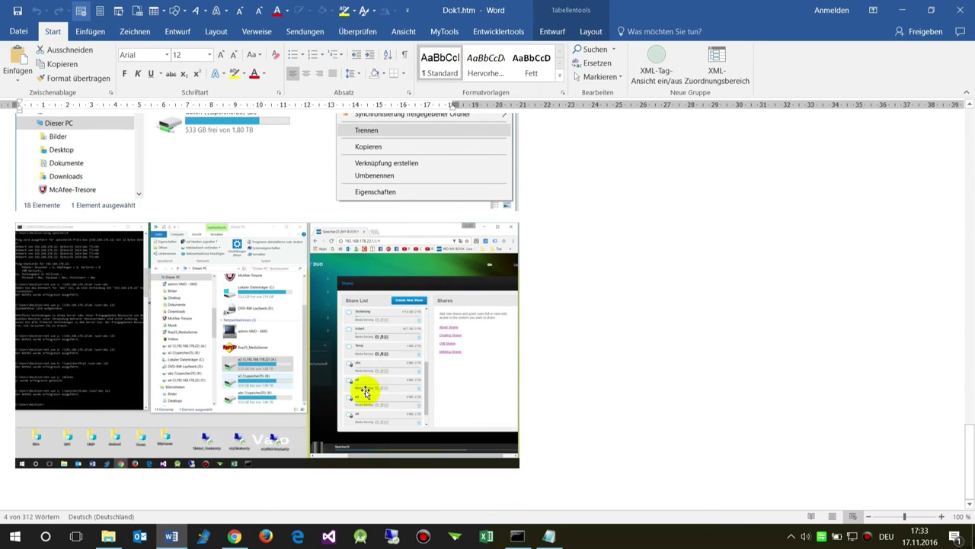
pyautogui.scroll(1, 365, 393)
pyautogui.scroll(4, 363, 389)
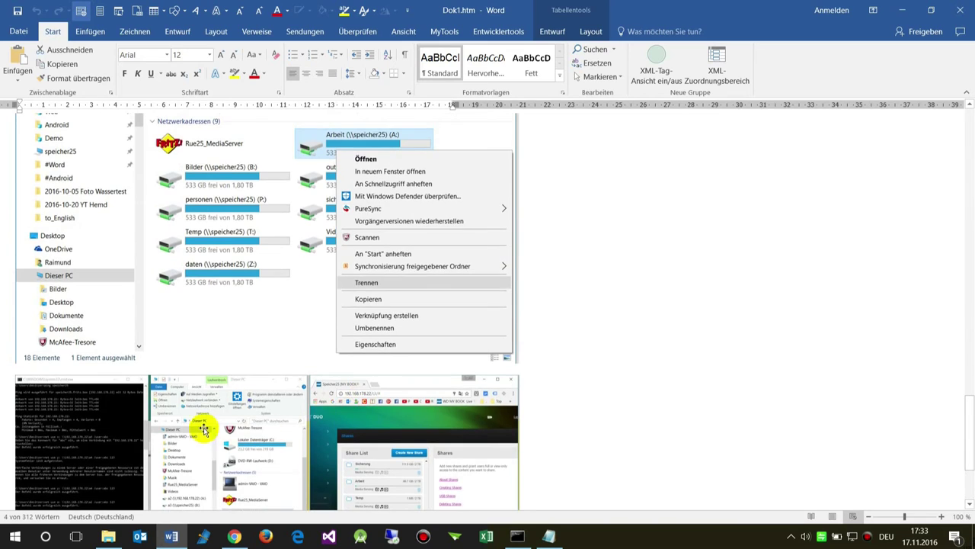
pyautogui.keyDown('ctrl'); pyautogui.scroll(5, 202, 426); pyautogui.keyUp('ctrl')
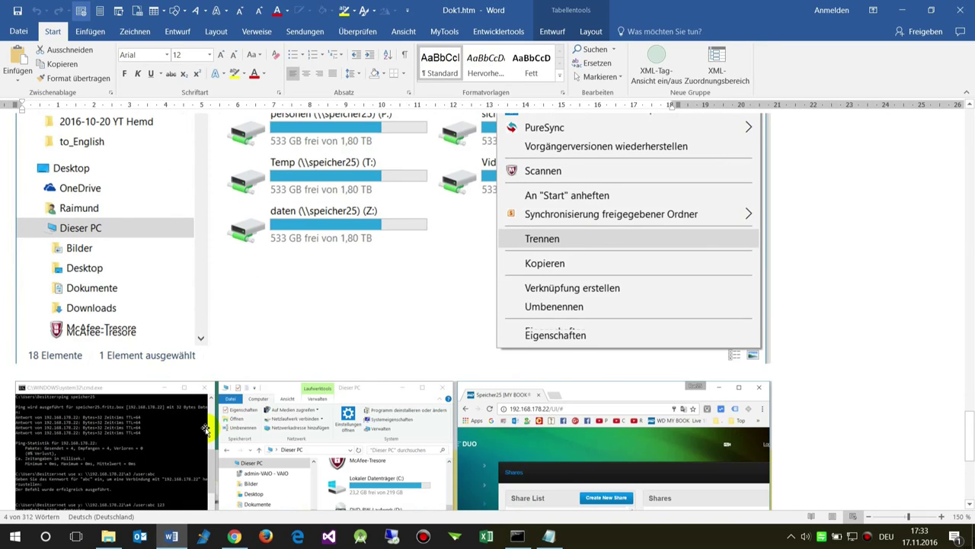
pyautogui.scroll(-5, 204, 428)
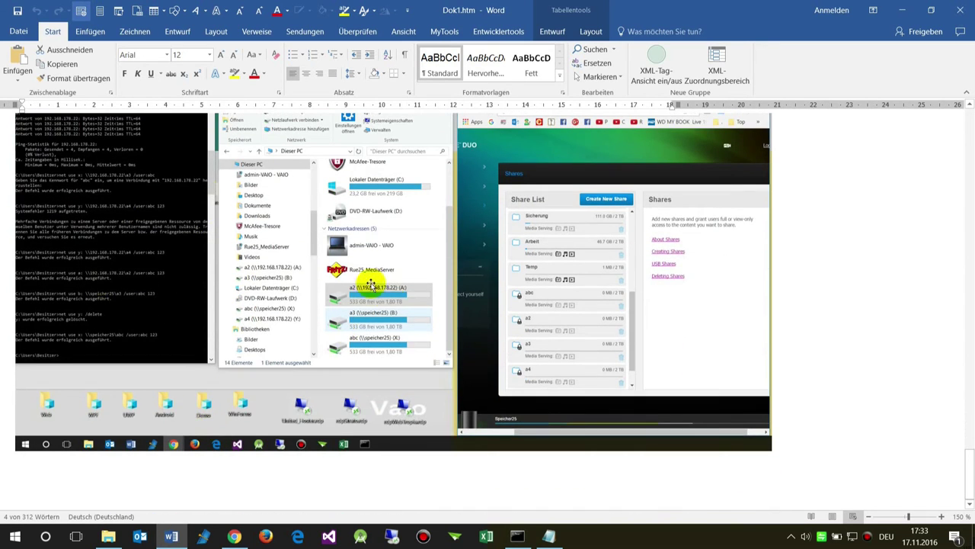
pyautogui.scroll(-10, 365, 334)
pyautogui.scroll(10, 367, 334)
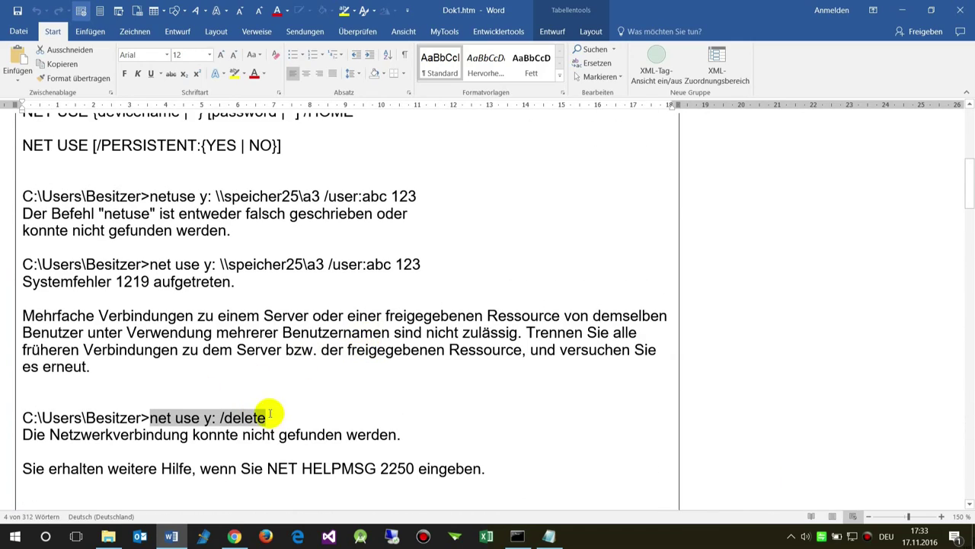
pyautogui.scroll(7, 342, 381)
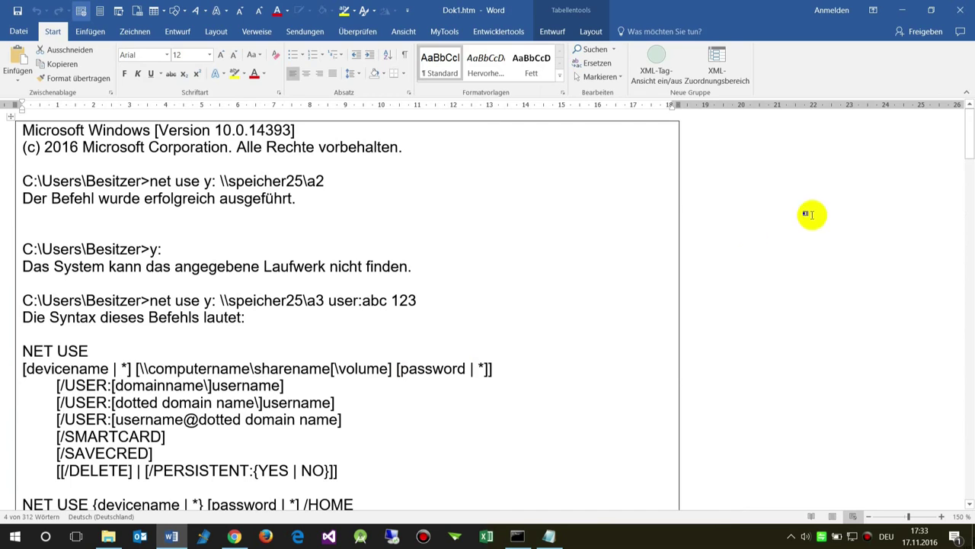
pyautogui.scroll(-1, 588, 236)
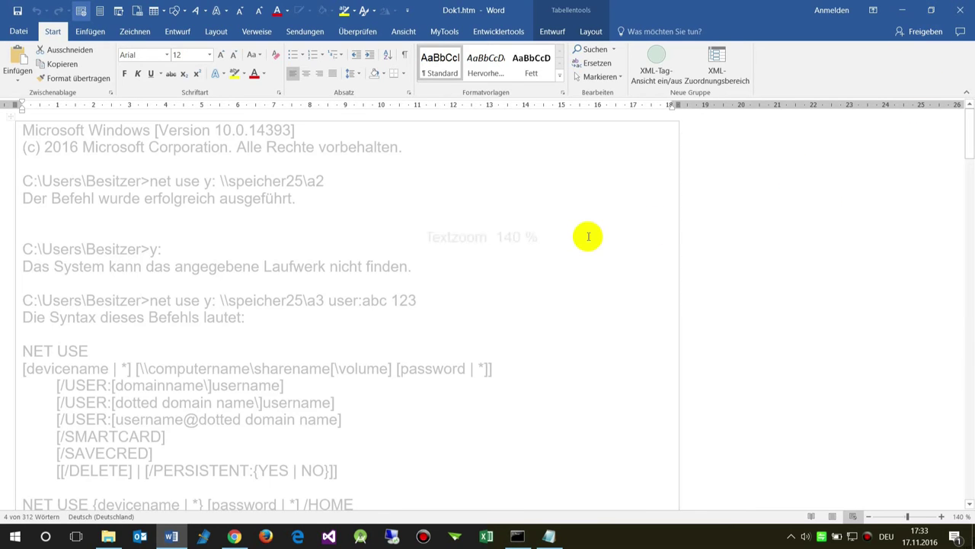
pyautogui.scroll(-4, 588, 237)
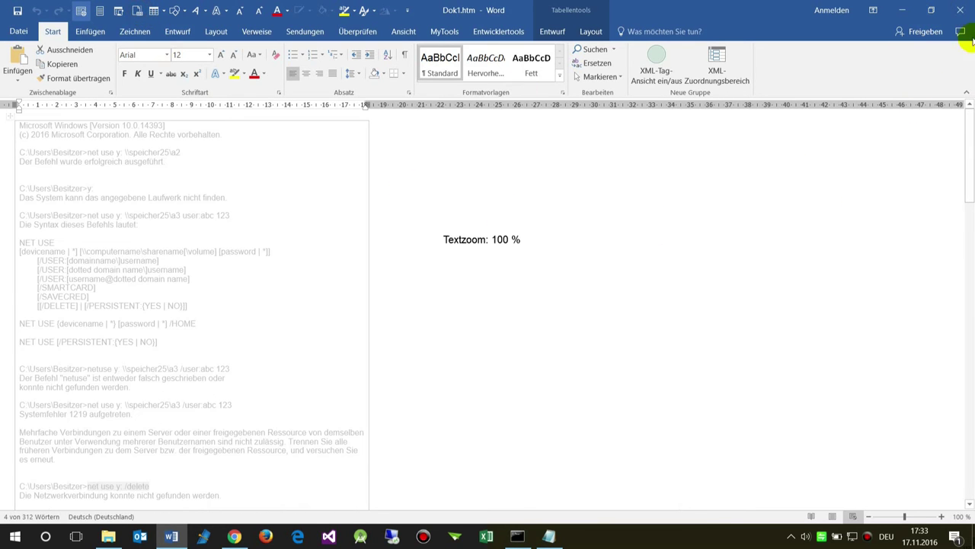
pyautogui.click(903, 9)
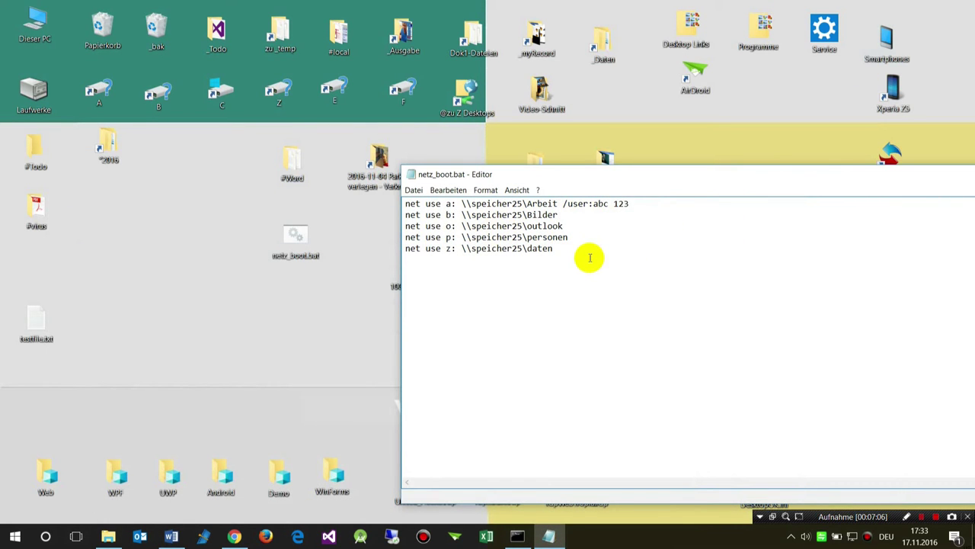
# Move the netz_boot.bat icon further left and open the Start button's quick menu.
pyautogui.moveTo(293, 243); pyautogui.dragTo(230, 233)
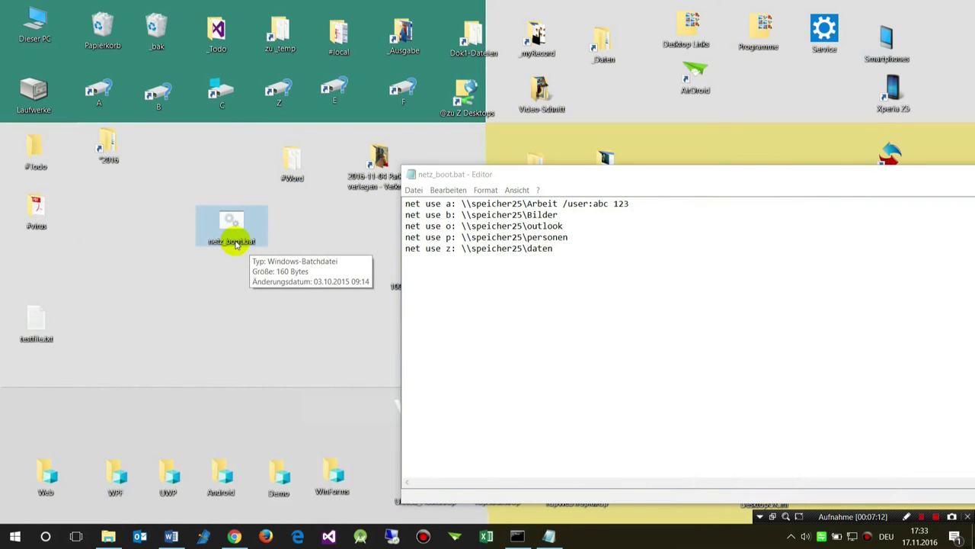
pyautogui.click(17, 537)
pyautogui.click(17, 537)
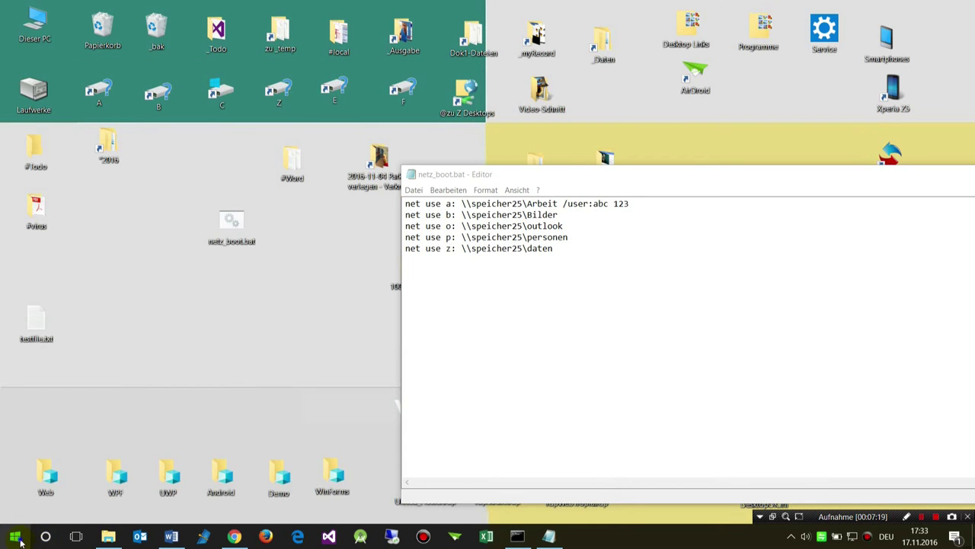
pyautogui.rightClick(20, 540)
# Run shell:startup to open the Autostart startup folder.
pyautogui.click(60, 478)
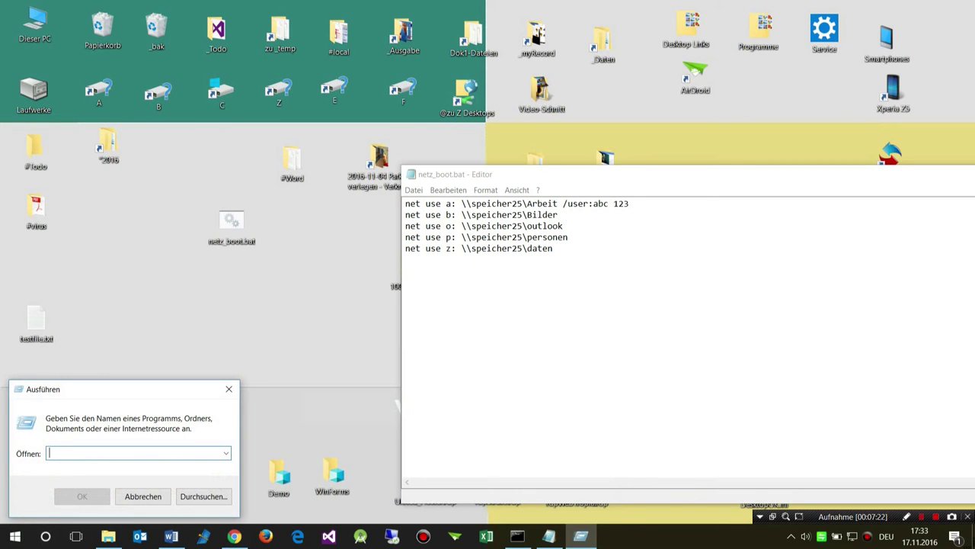
pyautogui.write('shell:start')
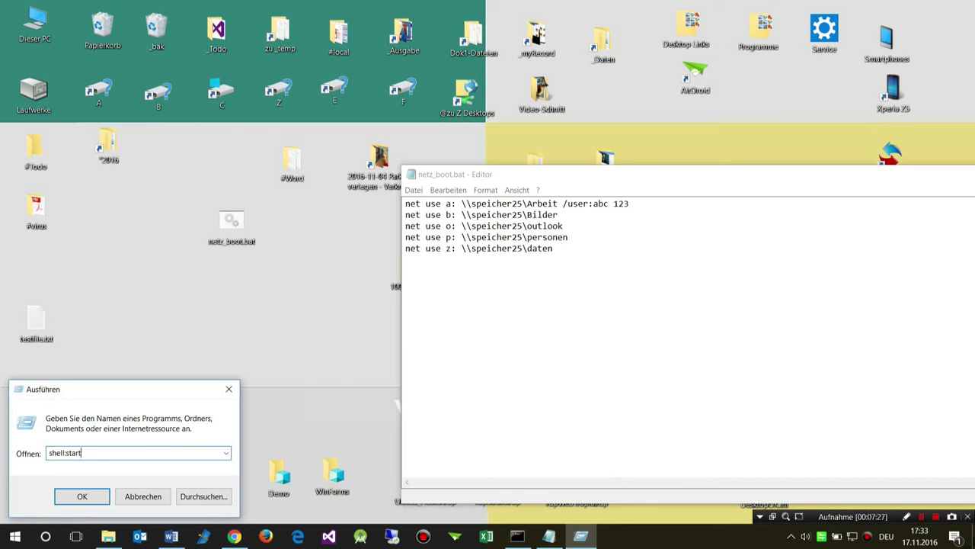
pyautogui.write('up')
pyautogui.press('Return')
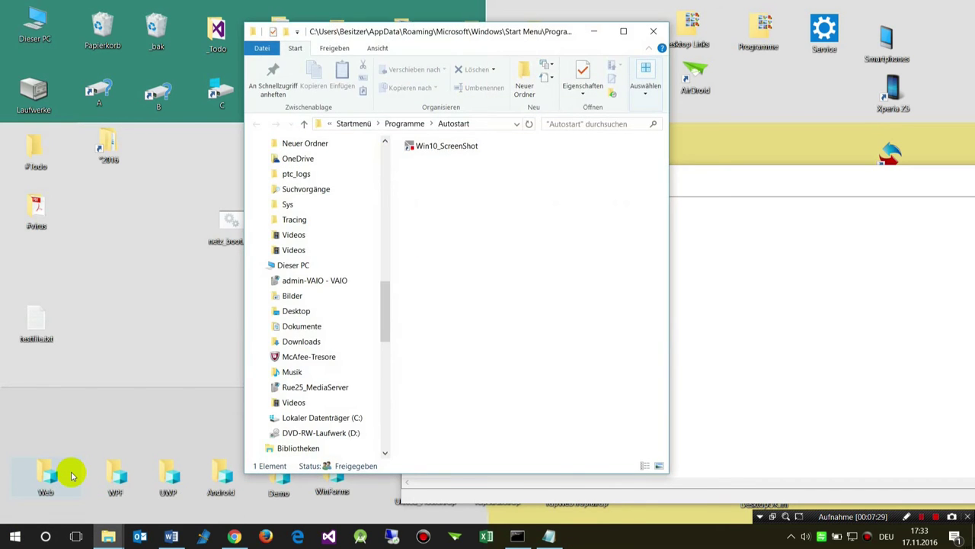
# Drag netz_boot.bat toward the Autostart folder, put the folder away and bring Notepad into view.
pyautogui.moveTo(318, 32); pyautogui.dragTo(570, 32)
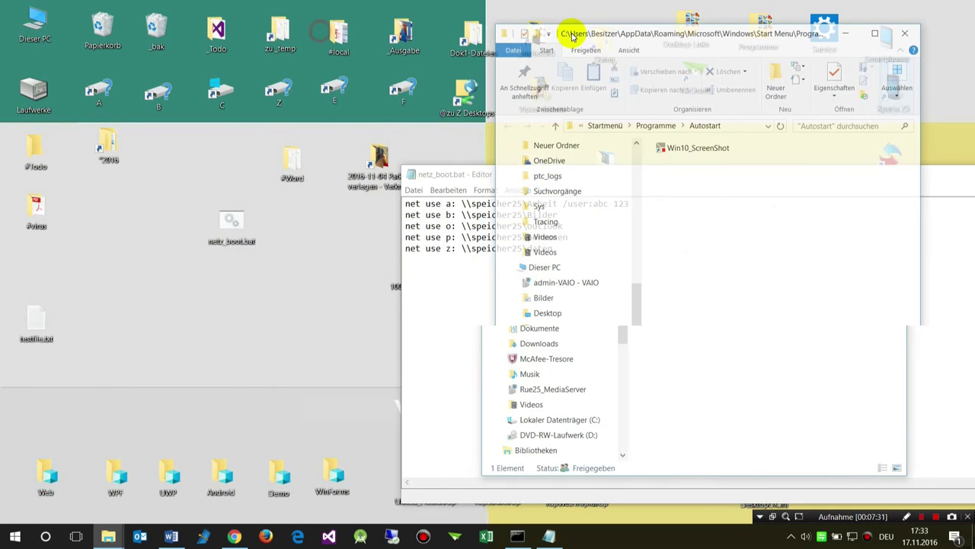
pyautogui.moveTo(225, 234); pyautogui.dragTo(297, 250)
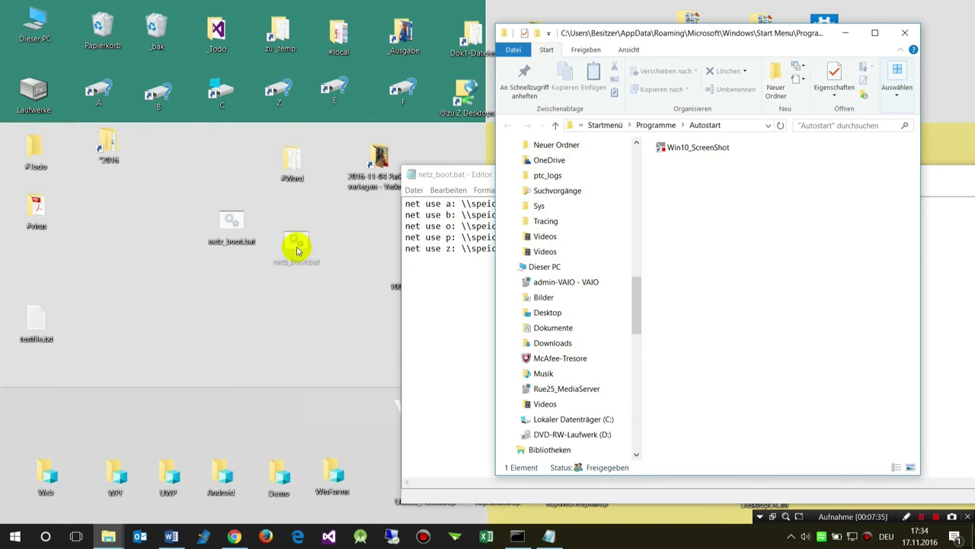
pyautogui.moveTo(751, 31); pyautogui.dragTo(257, 21)
pyautogui.click(370, 19)
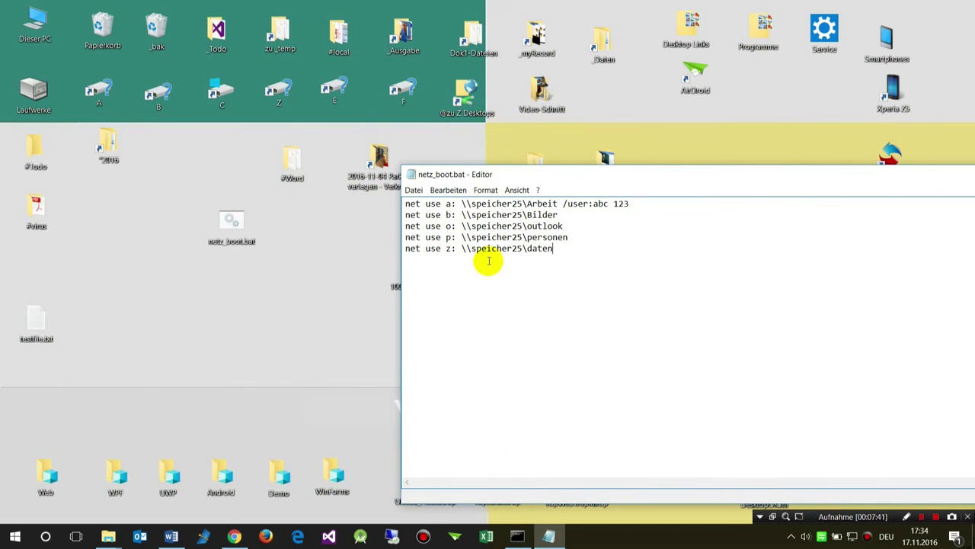
pyautogui.moveTo(866, 177); pyautogui.dragTo(620, 115)
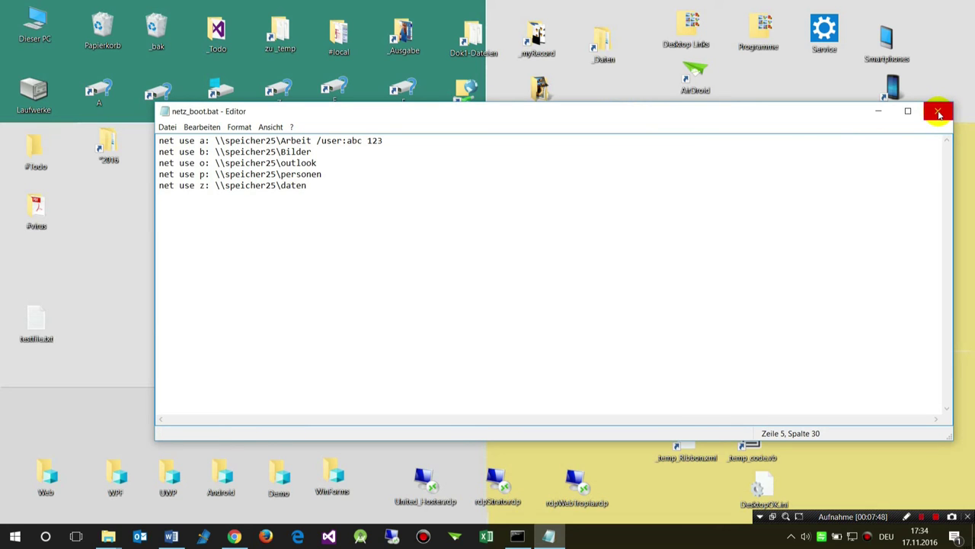
# Look over the Word notes and the embedded network drives screenshot, then minimize Word.
pyautogui.click(171, 536)
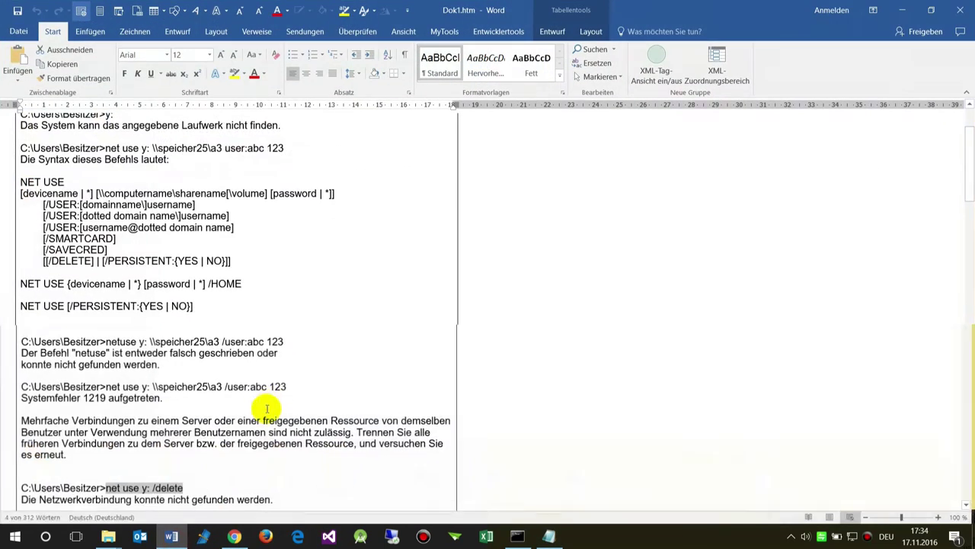
pyautogui.scroll(-5, 274, 381)
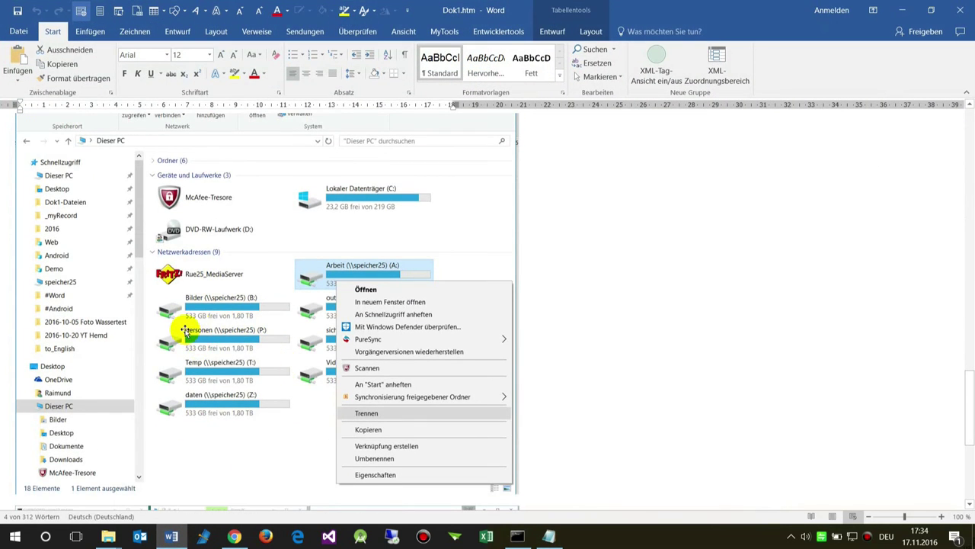
pyautogui.click(257, 305)
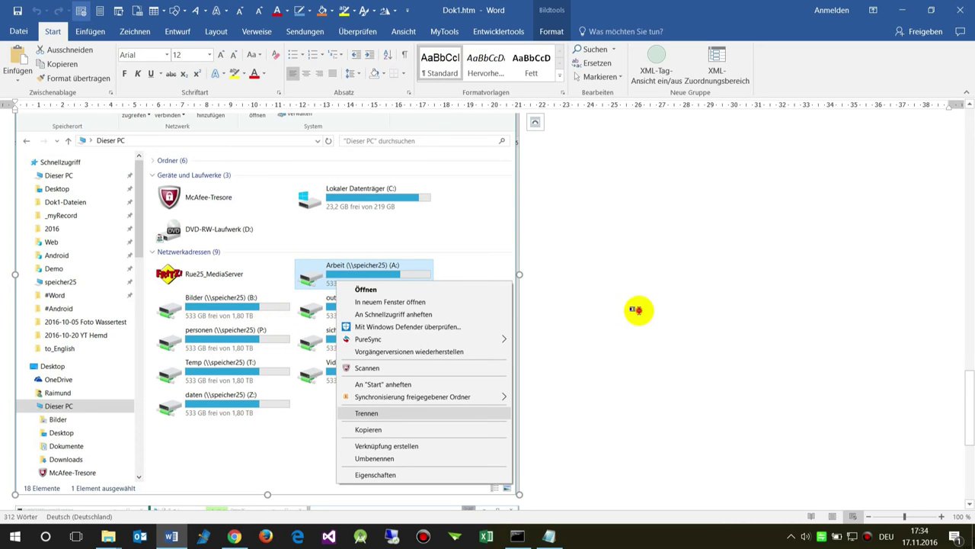
pyautogui.click(631, 308)
pyautogui.scroll(15, 526, 382)
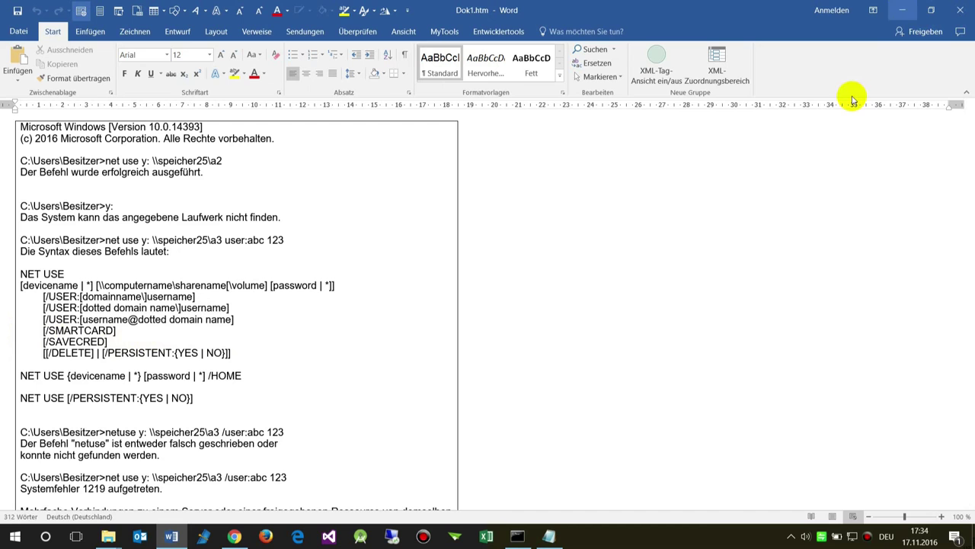
pyautogui.click(902, 10)
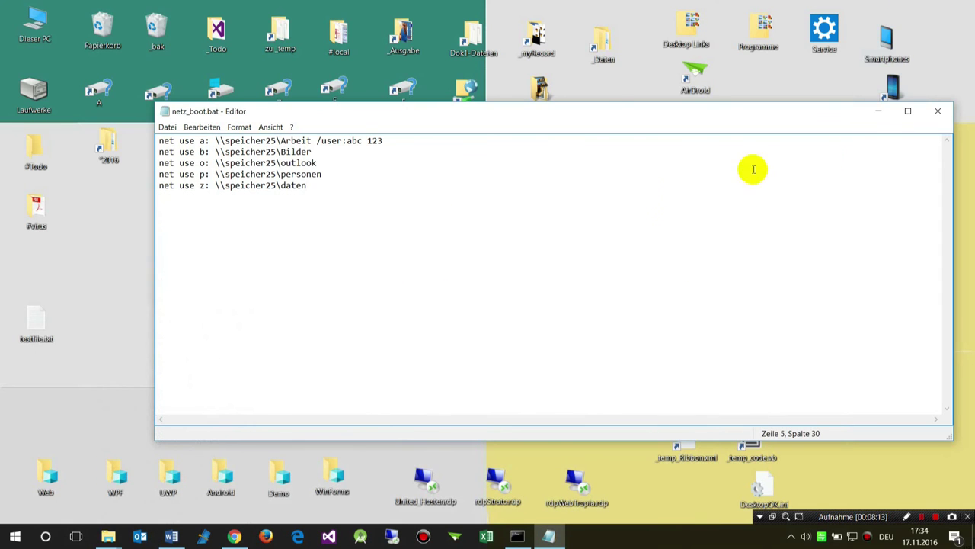
# Close netz_boot.bat with Nicht speichern, close the Autostart folder and open Dieser PC.
pyautogui.click(939, 112)
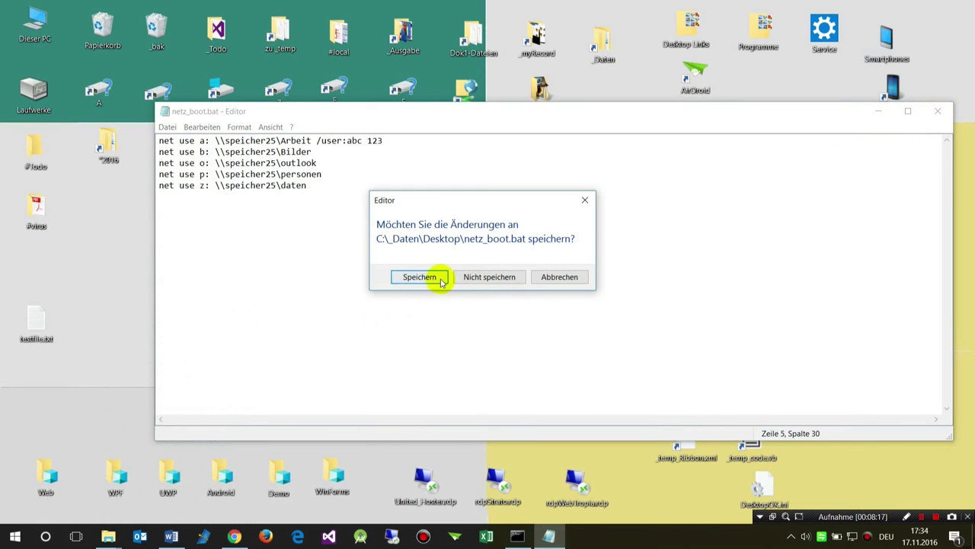
pyautogui.click(494, 277)
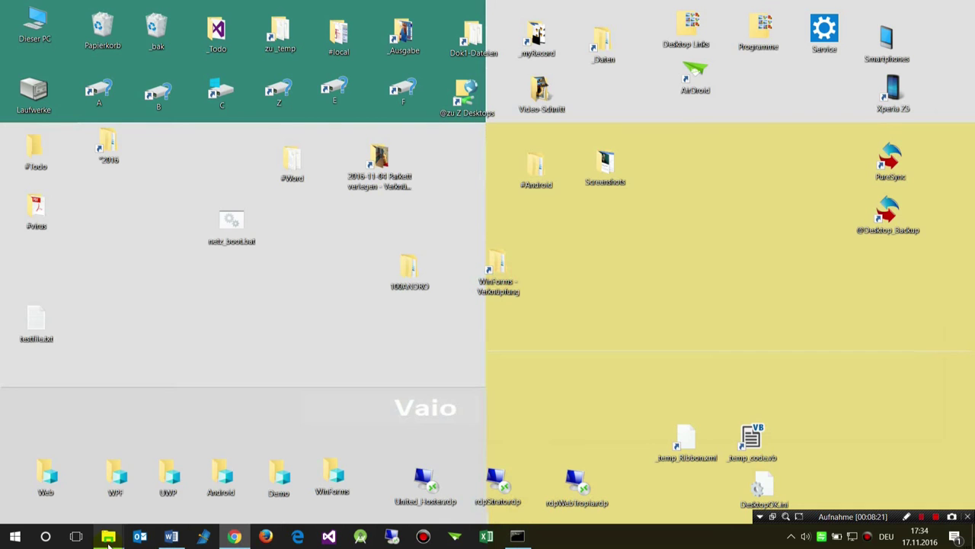
pyautogui.moveTo(108, 540)
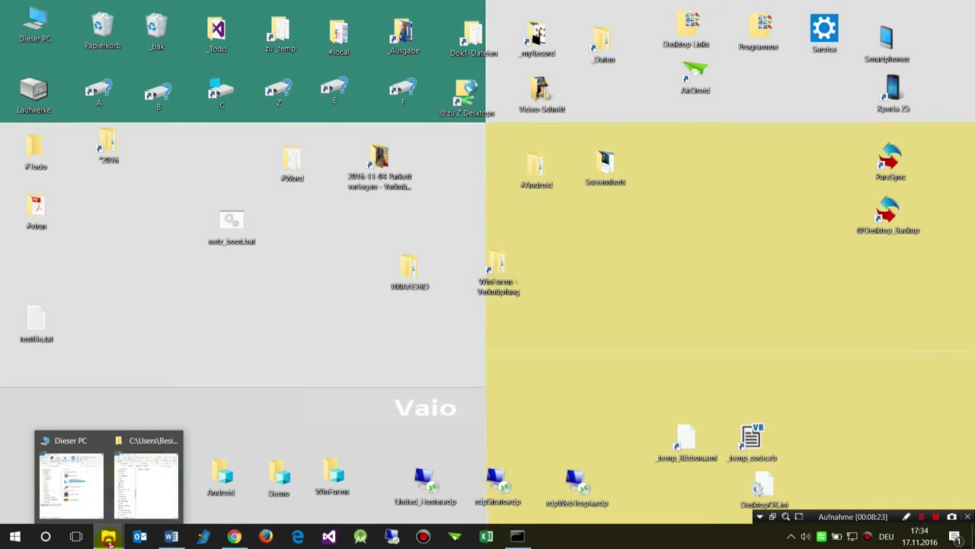
pyautogui.click(133, 499)
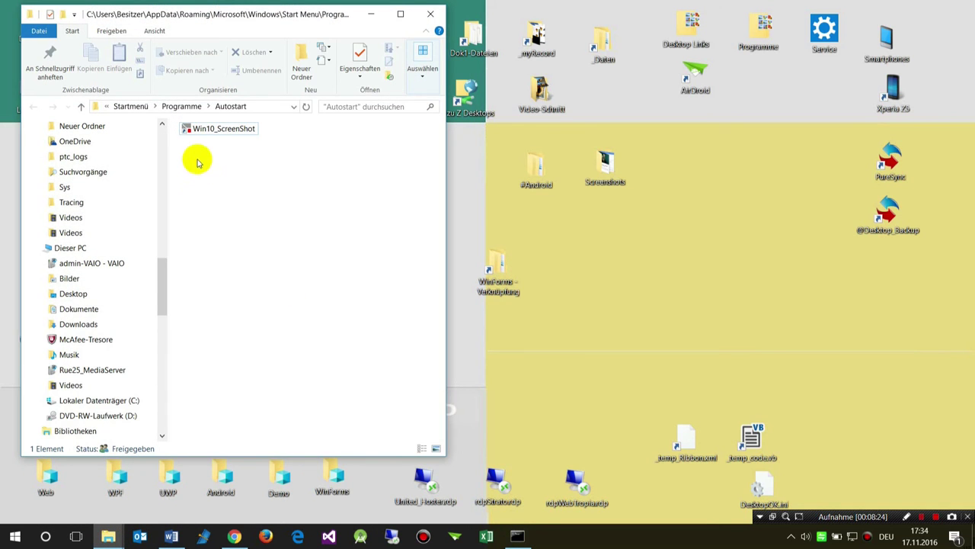
pyautogui.click(431, 14)
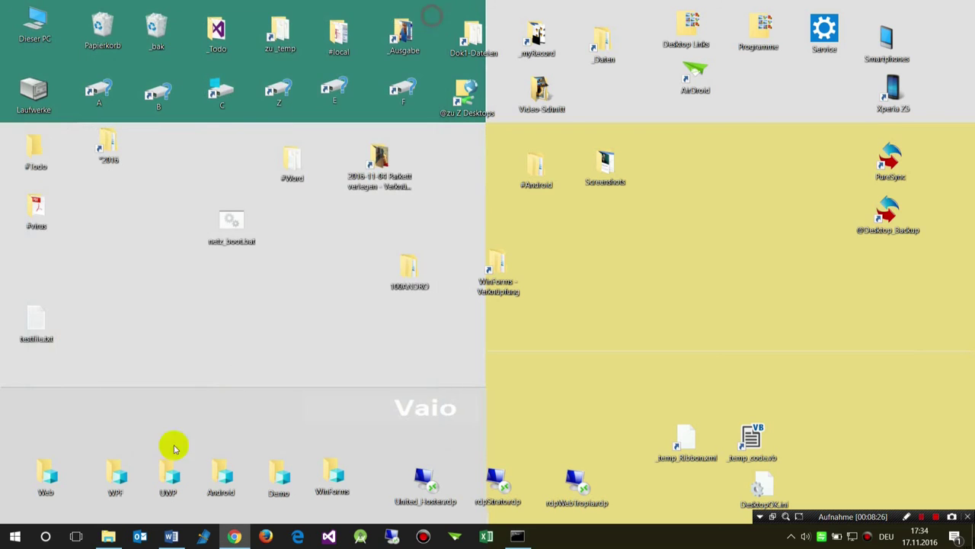
pyautogui.click(111, 535)
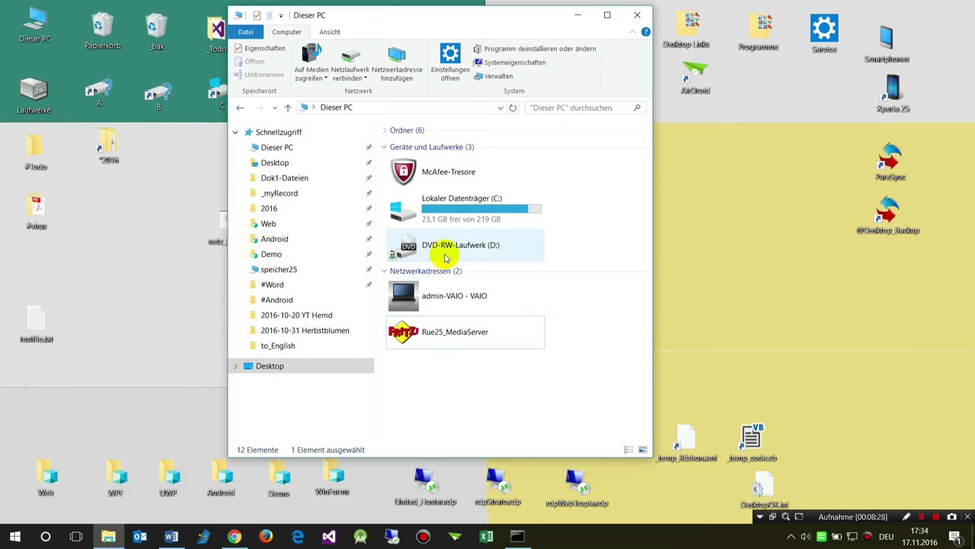
# Start the Add Network Location wizard from the drive overview, then cancel it.
pyautogui.rightClick(446, 376)
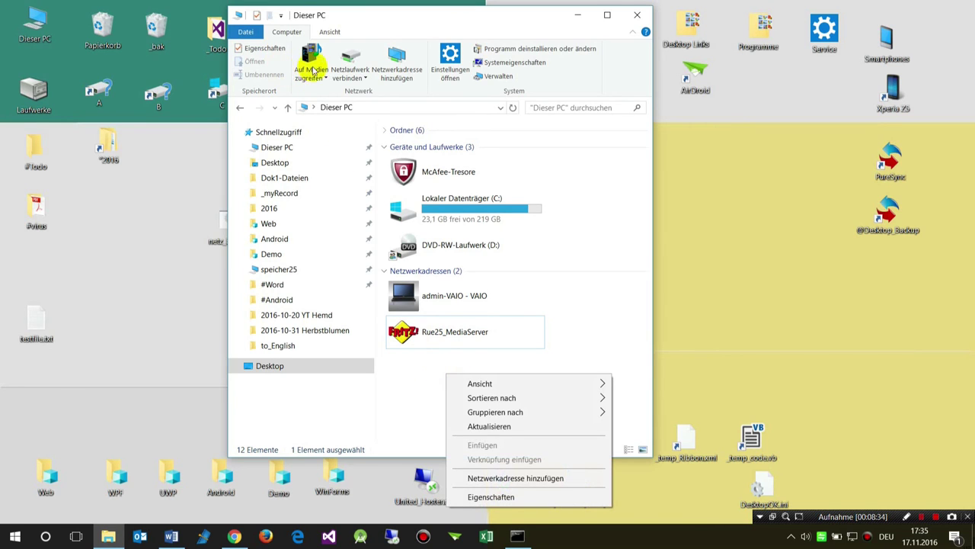
pyautogui.click(419, 74)
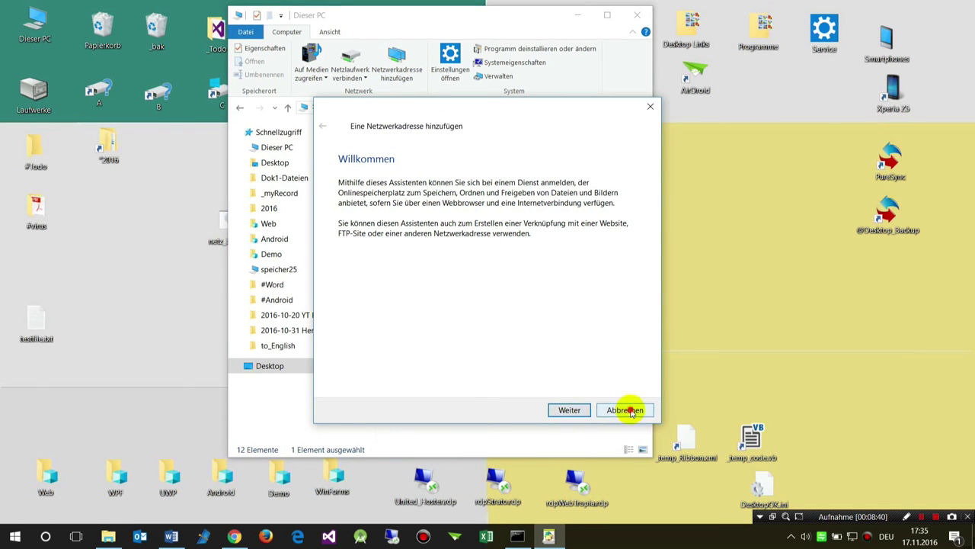
pyautogui.click(623, 410)
# Map drive letter X: to the share \\speicher25\a11 and finish the connection.
pyautogui.click(347, 57)
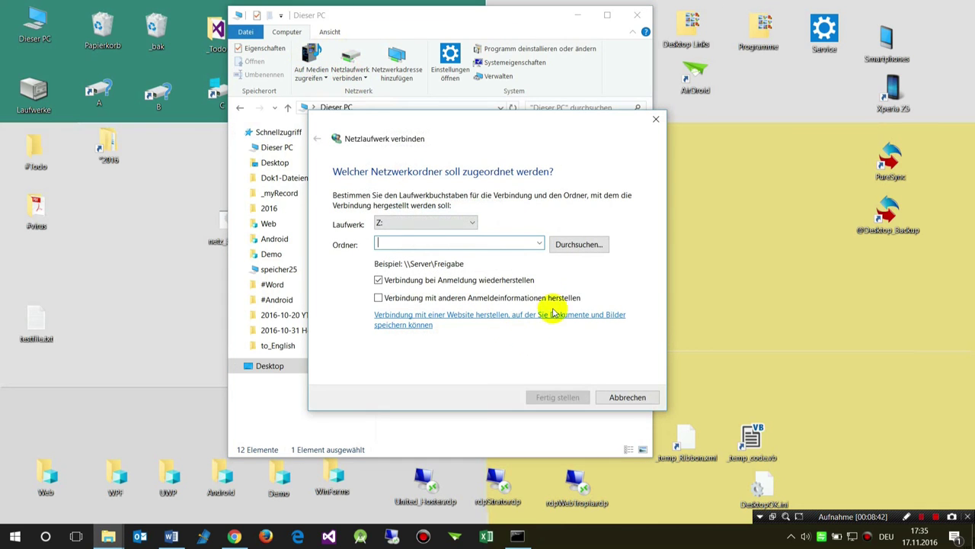
pyautogui.click(411, 222)
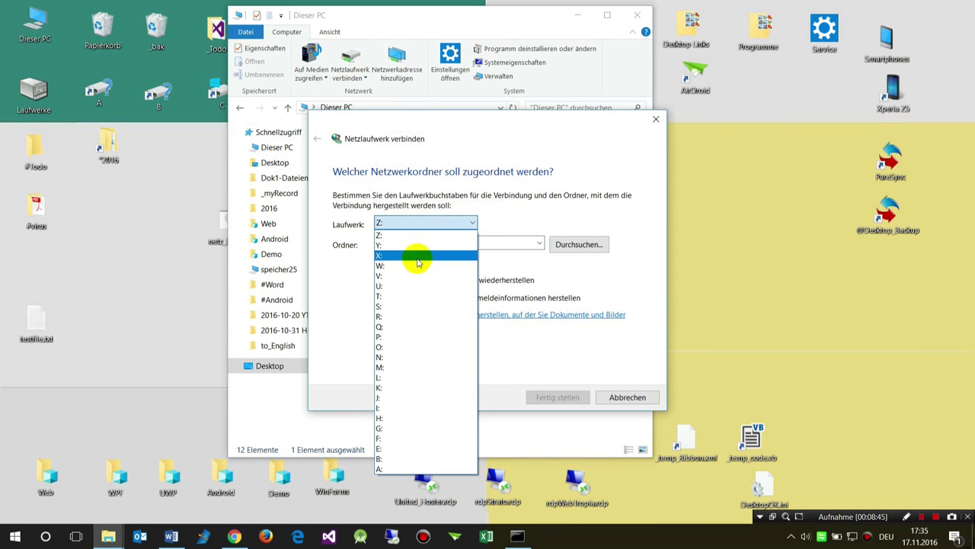
pyautogui.click(416, 256)
pyautogui.click(394, 241)
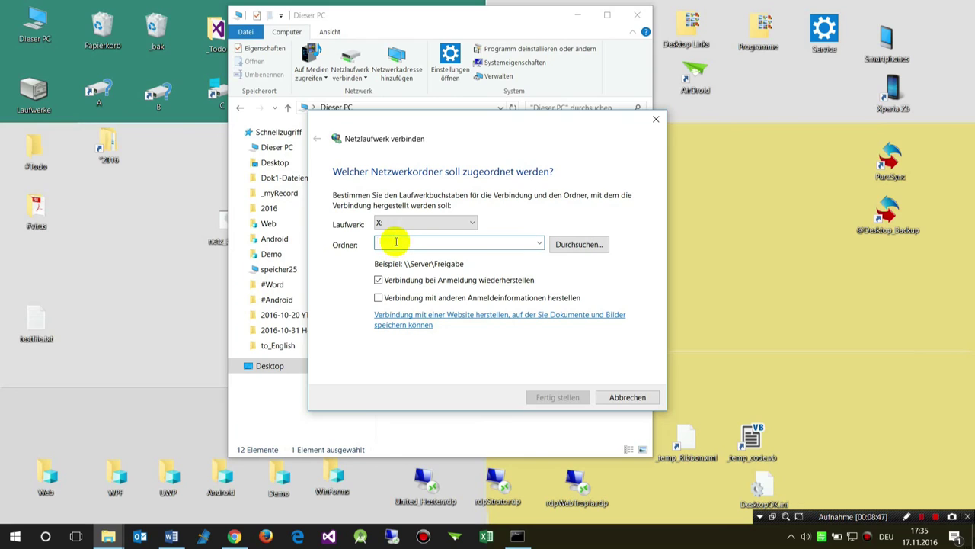
pyautogui.write('\\\\speicher25\\a11')
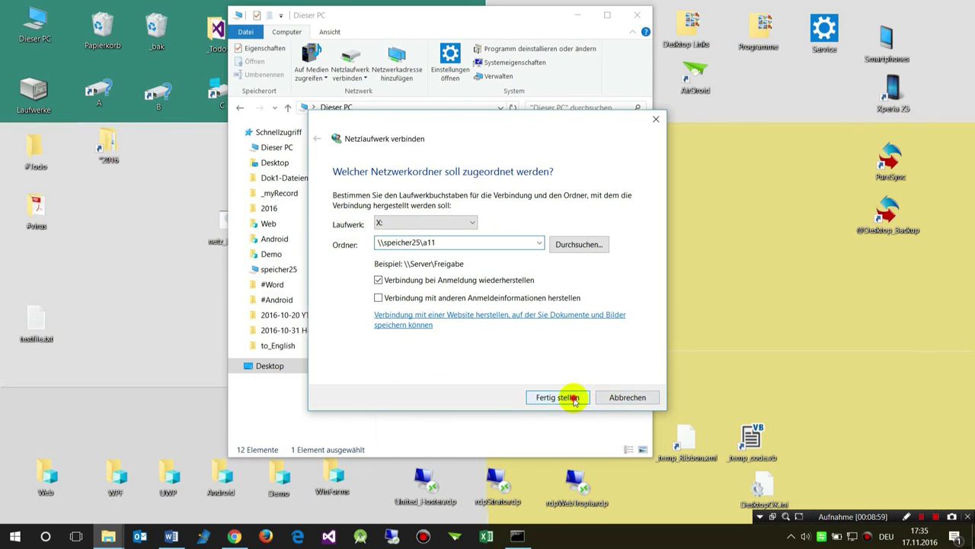
pyautogui.click(574, 399)
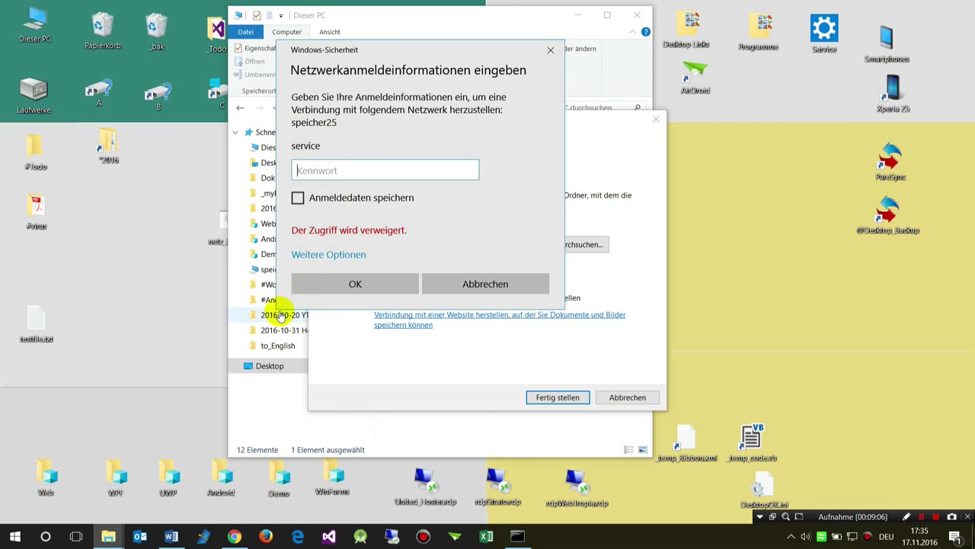
# Connect drive X: to \\speicher25 by signing in with another account's username and password.
pyautogui.click(319, 256)
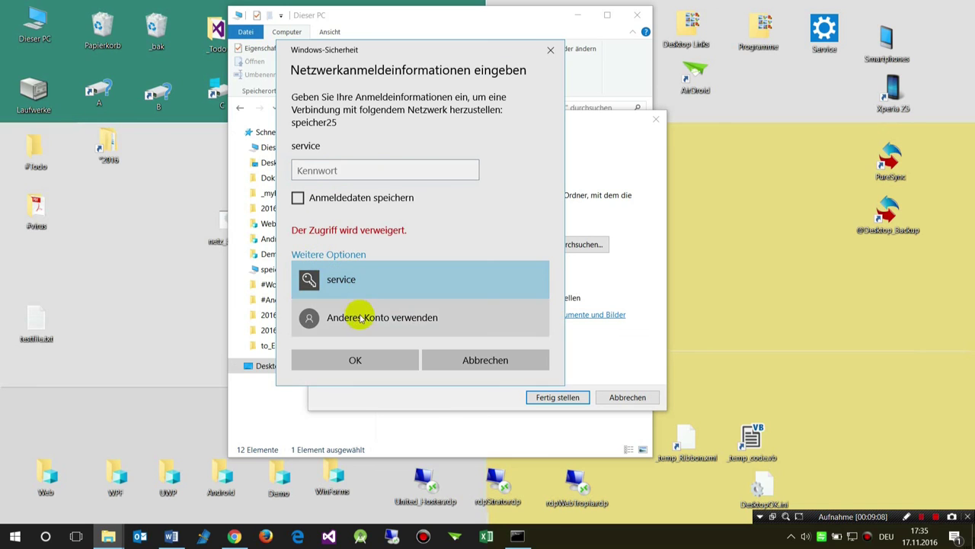
pyautogui.click(359, 316)
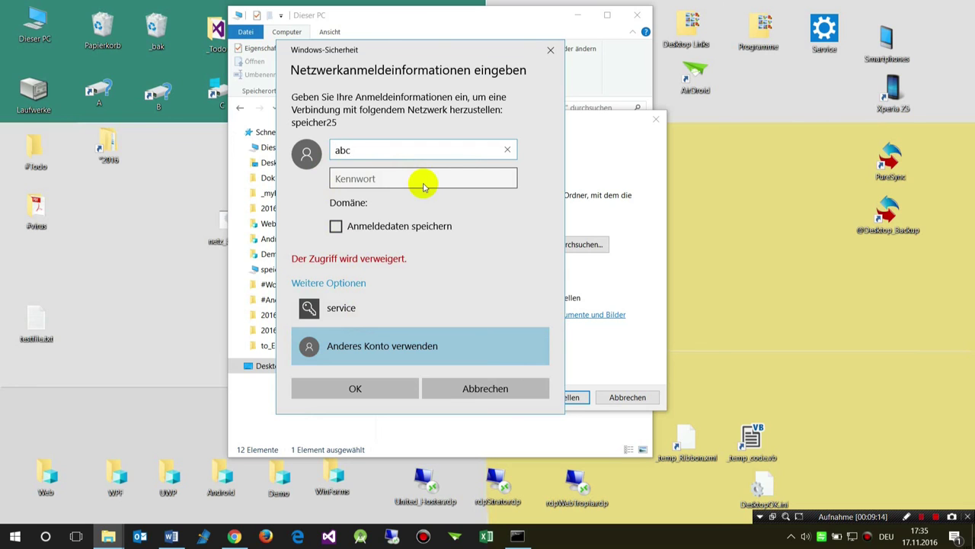
pyautogui.click(425, 187)
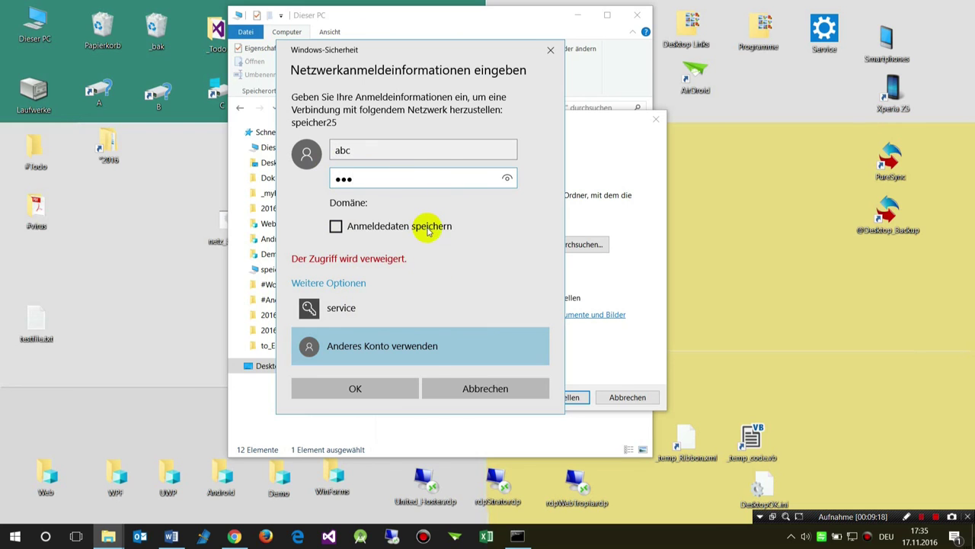
pyautogui.click(387, 387)
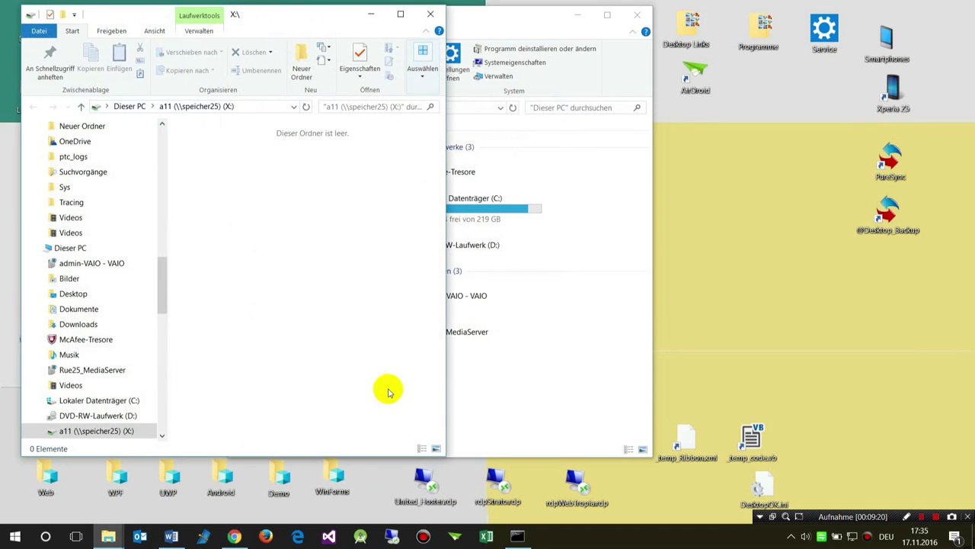
# Close the empty X: window so Dieser PC lists a11 (\\speicher25) (X:).
pyautogui.click(432, 15)
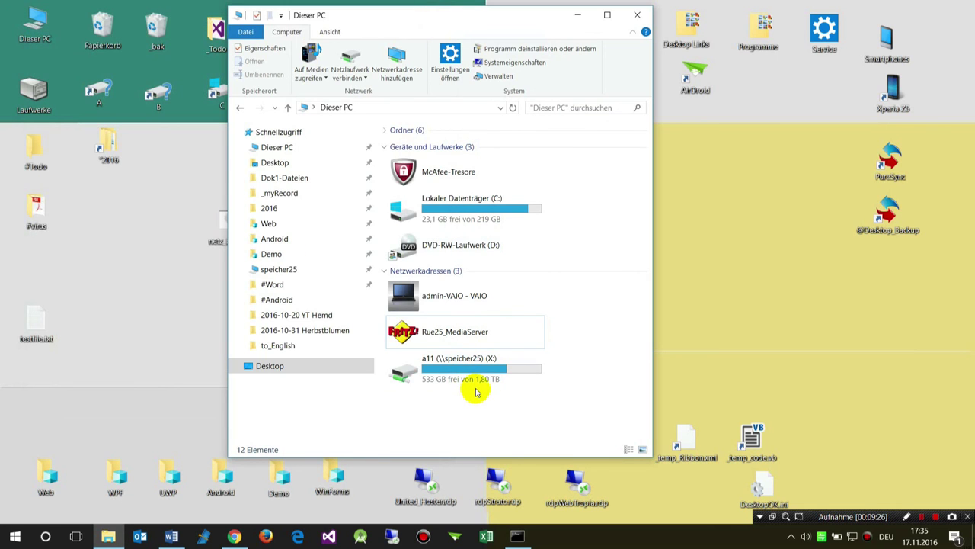